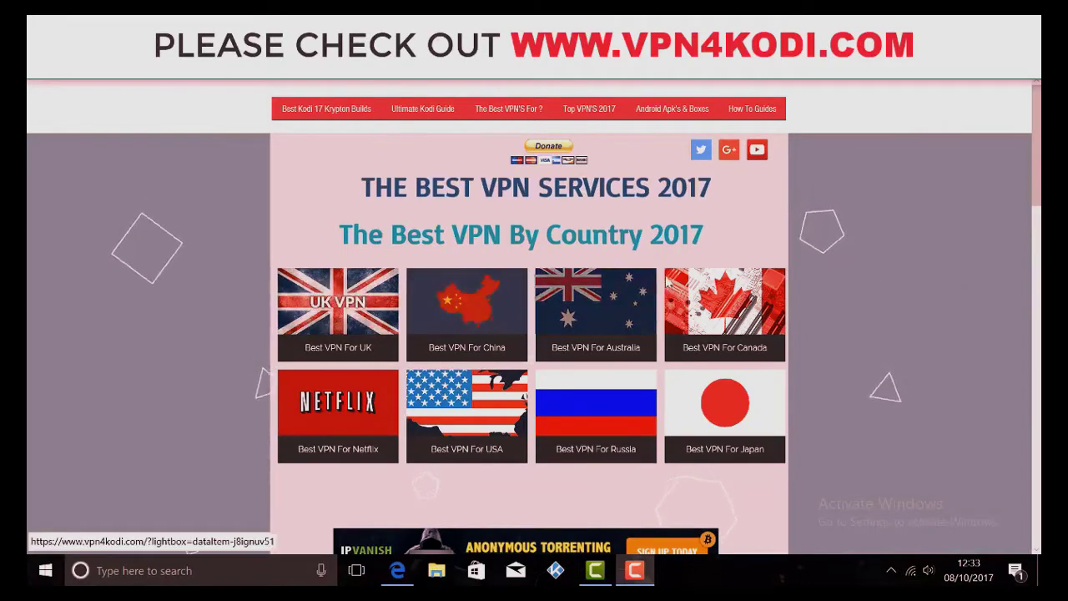
Scroll down through vpn4kodi.com's VPN provider and how-to guide tiles, then back up.
scroll(712, 323, down, 5)
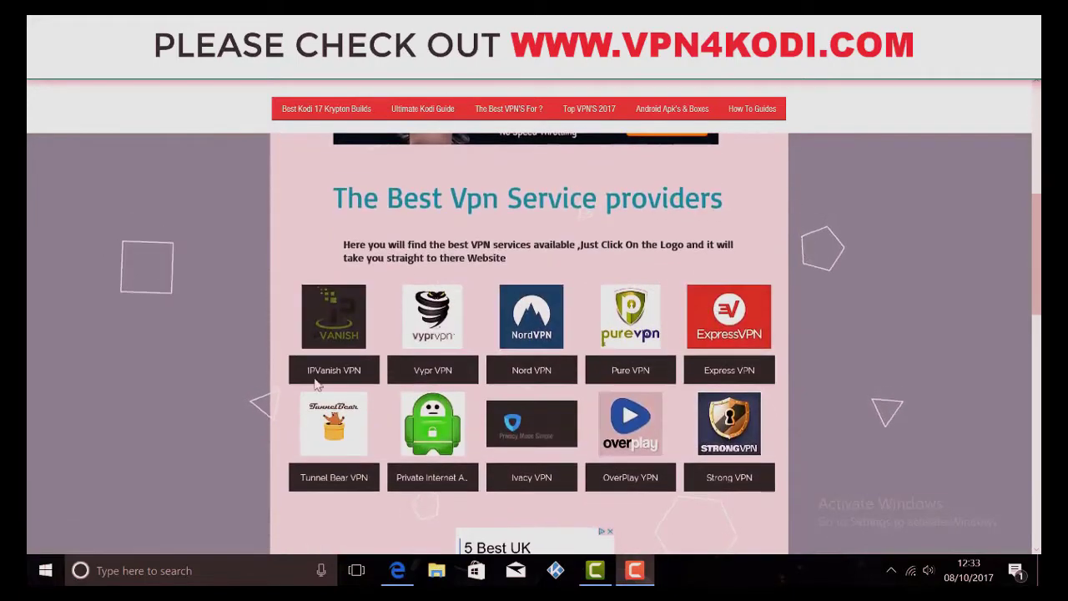
scroll(674, 406, down, 4)
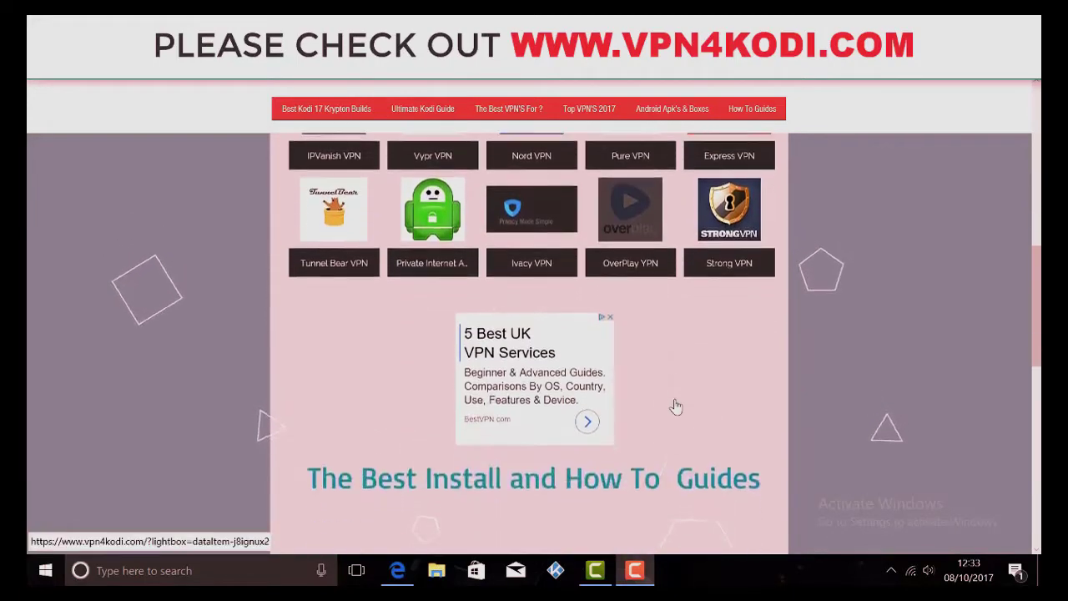
scroll(500, 395, down, 2)
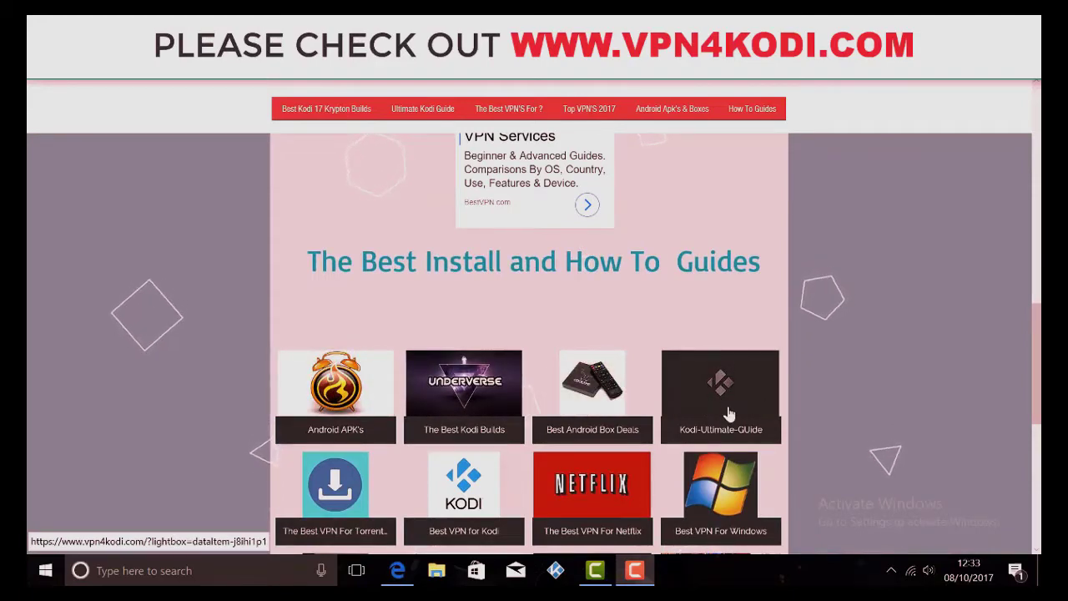
scroll(729, 413, down, 3)
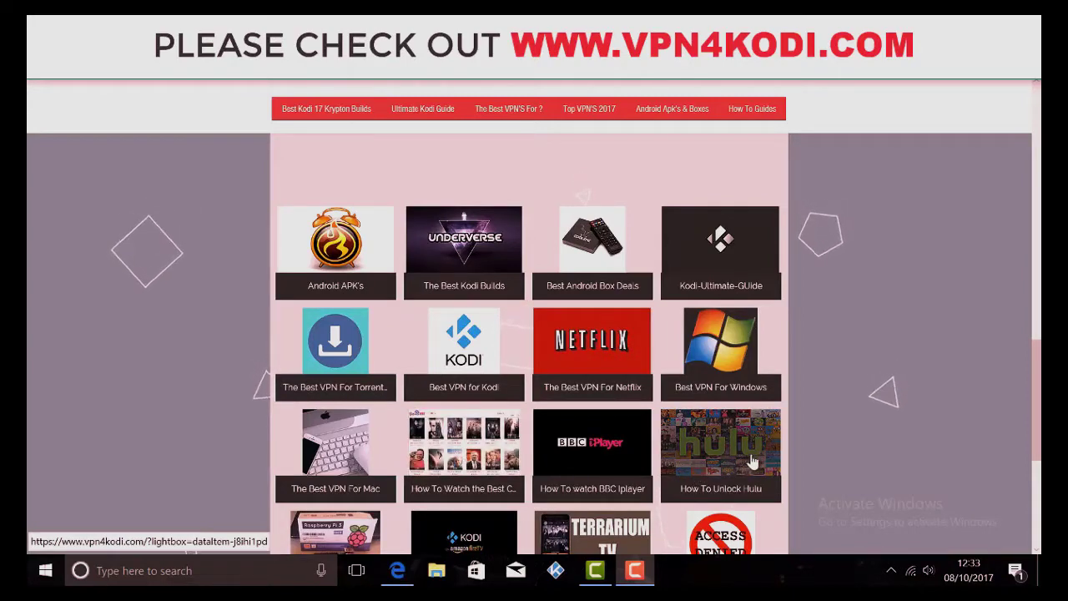
scroll(751, 457, down, 3)
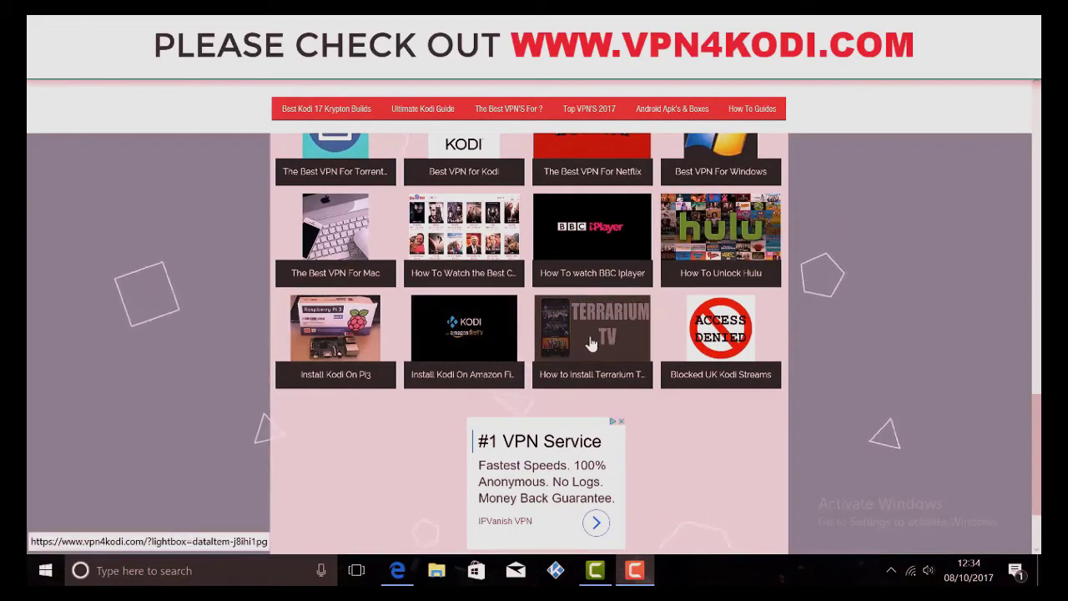
scroll(598, 358, up, 8)
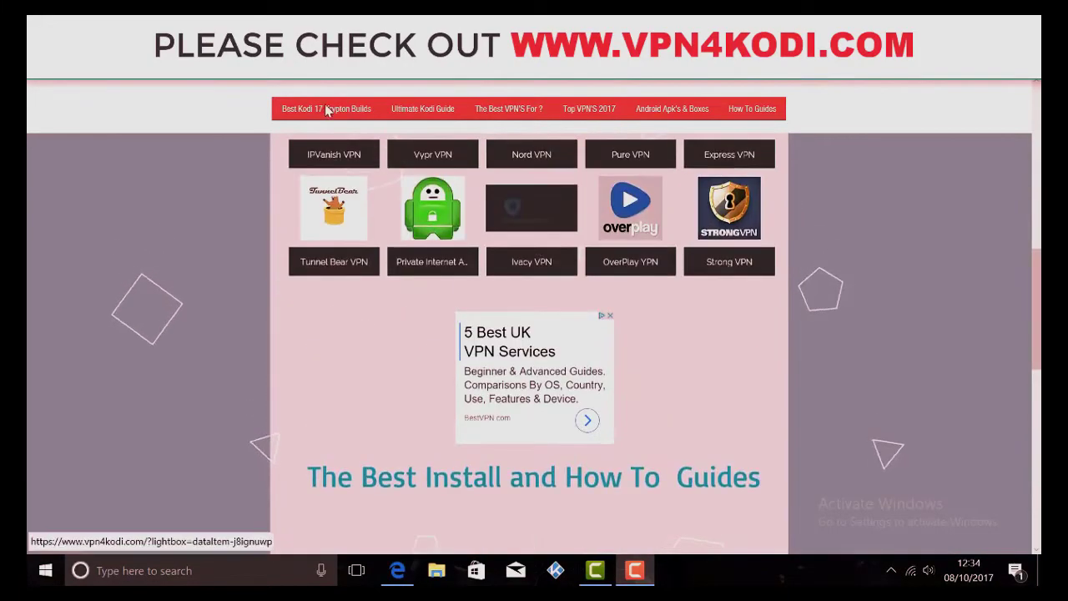
mouse_move(665, 118)
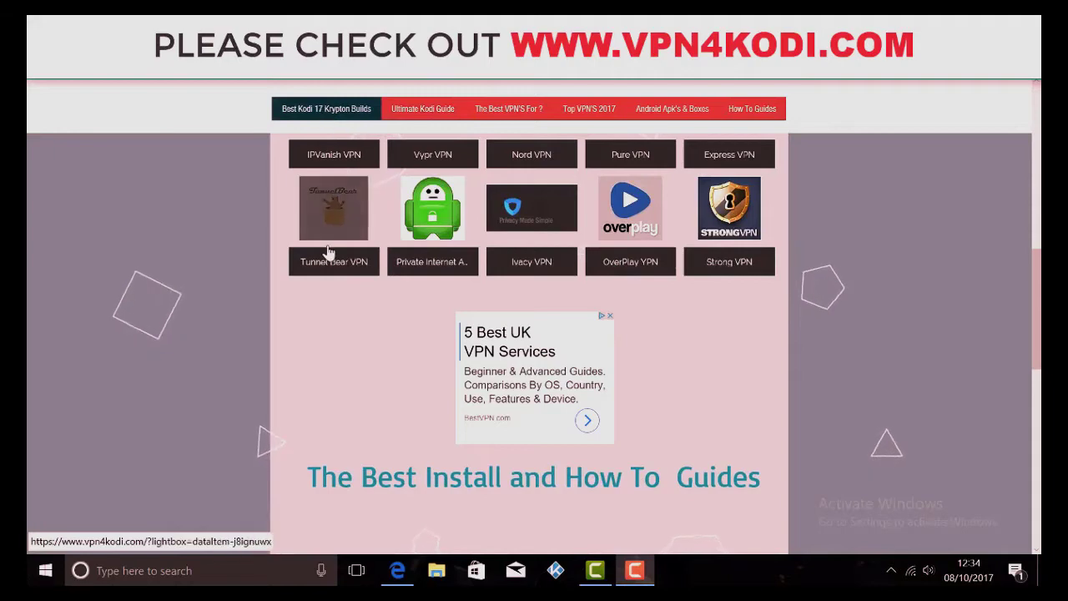
scroll(329, 250, up, 10)
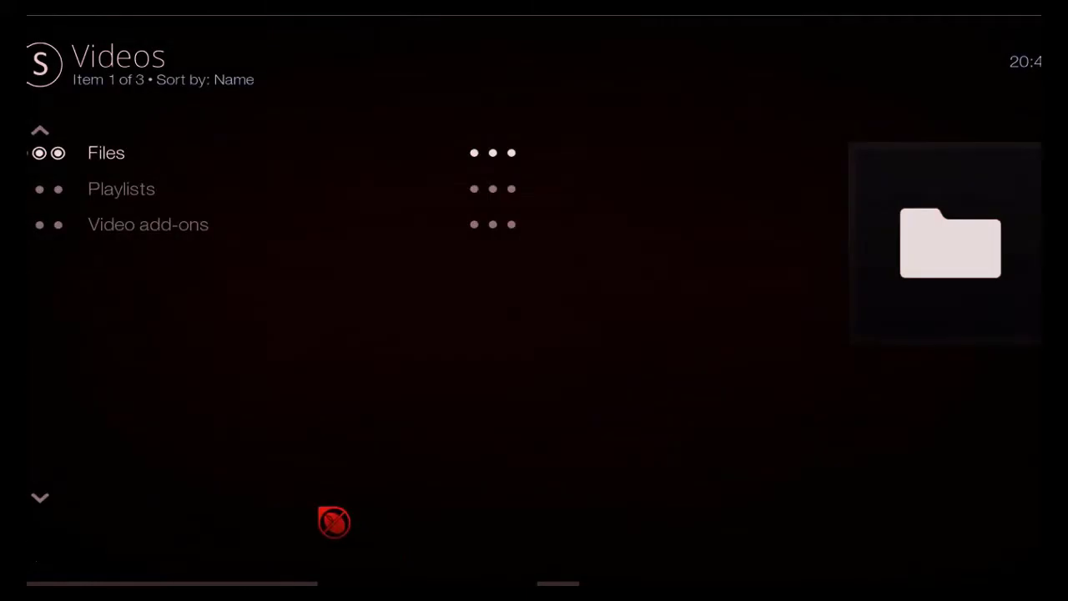
Open the Files source list in Kodi's Videos section.
click(120, 149)
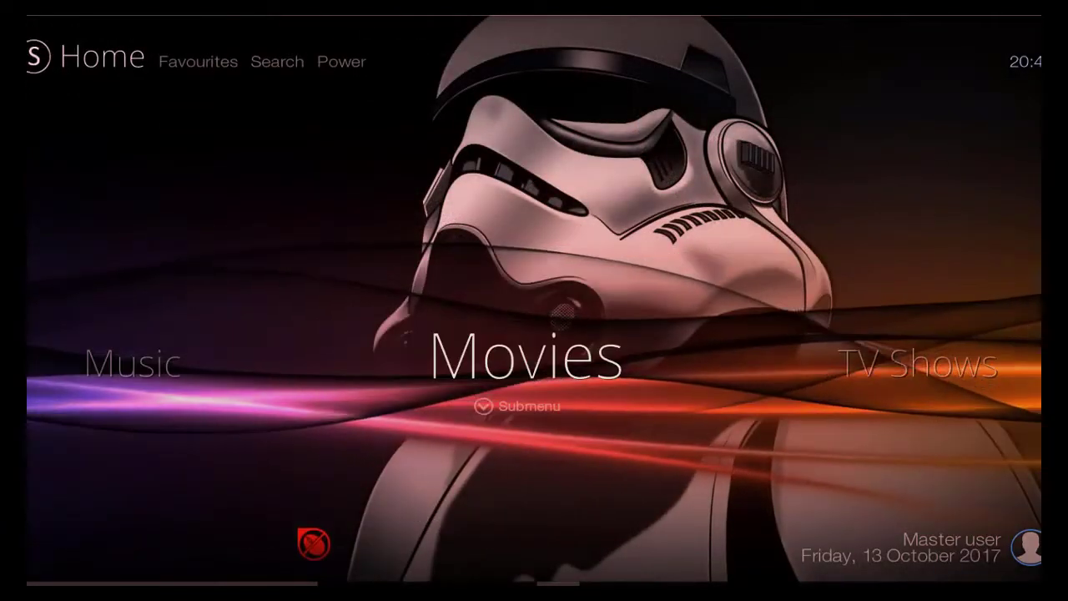
Open Covenant's Most Popular movies and step through the posters past Hidden Figures.
key(Up)
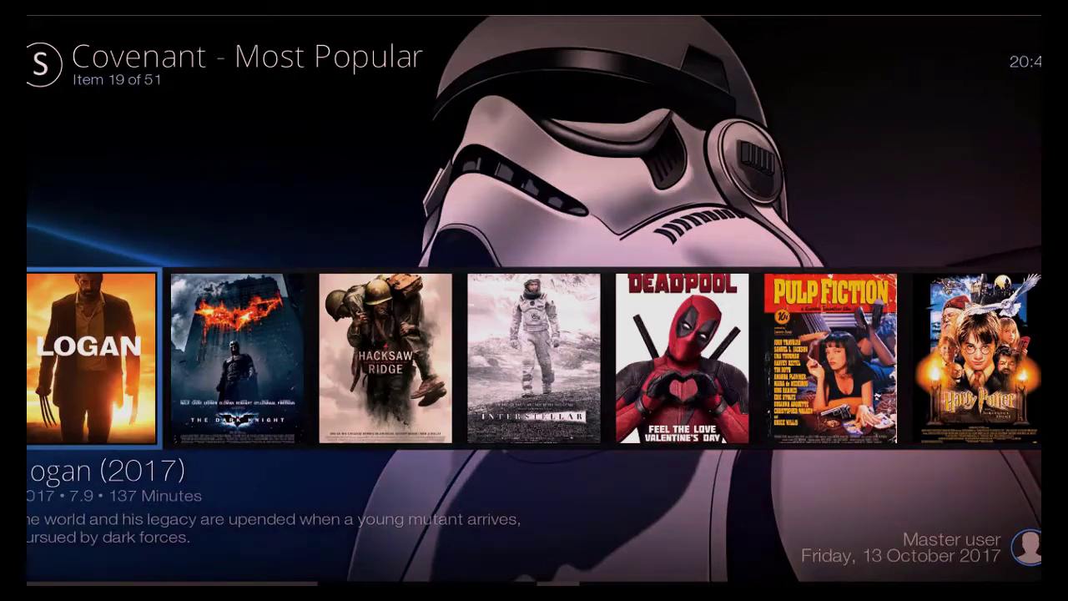
key(Right)
key(Right)
key(Right)
key(Right)
key(Right)
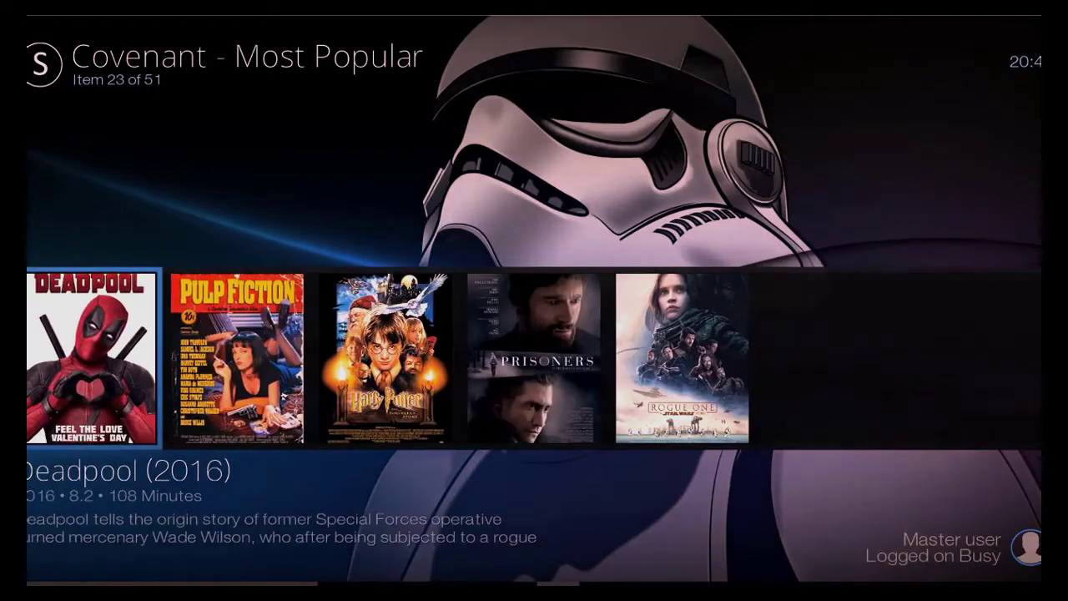
key(Right)
key(Right)
key(Right)
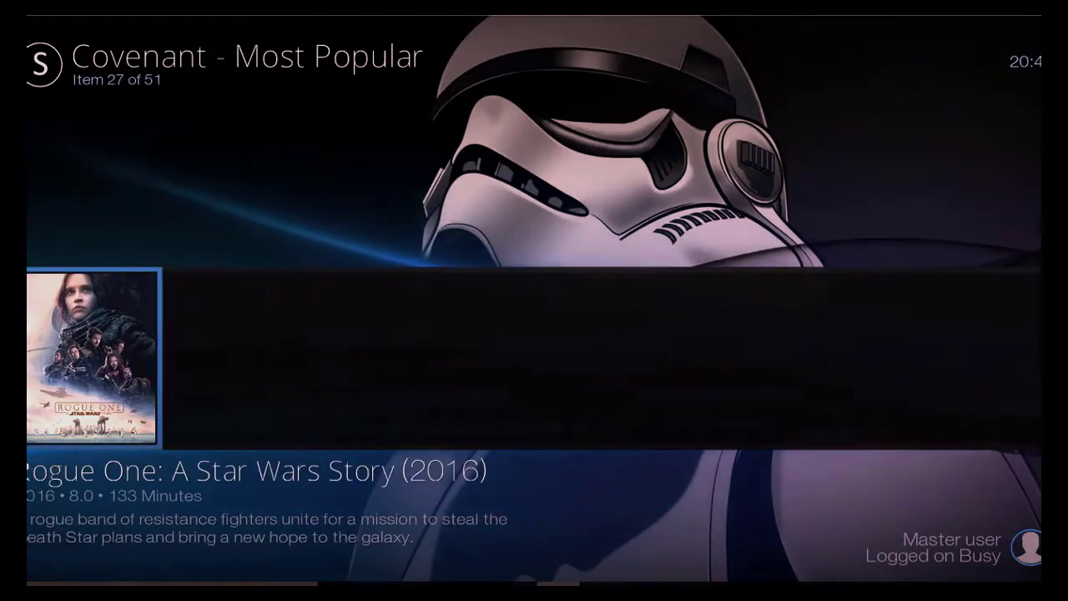
key(Right)
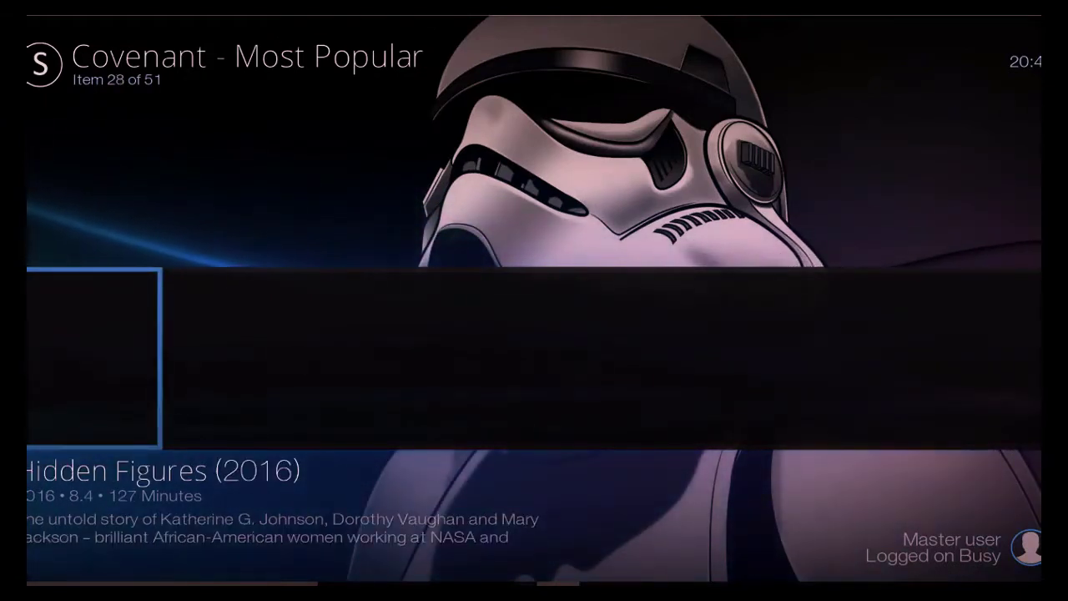
key(Right)
key(Right)
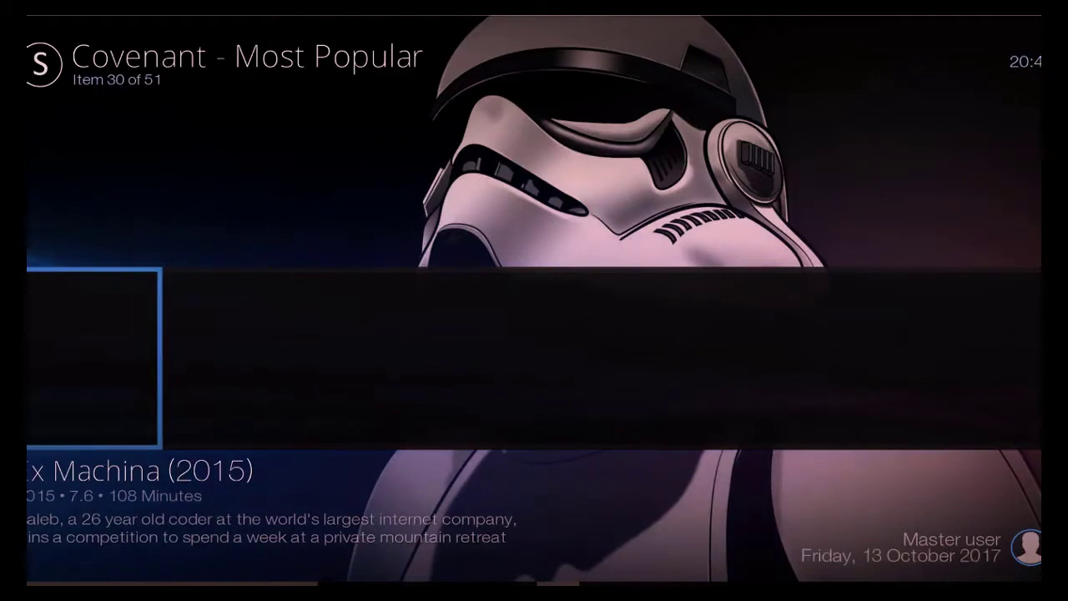
key(Right)
key(Right)
key(Right)
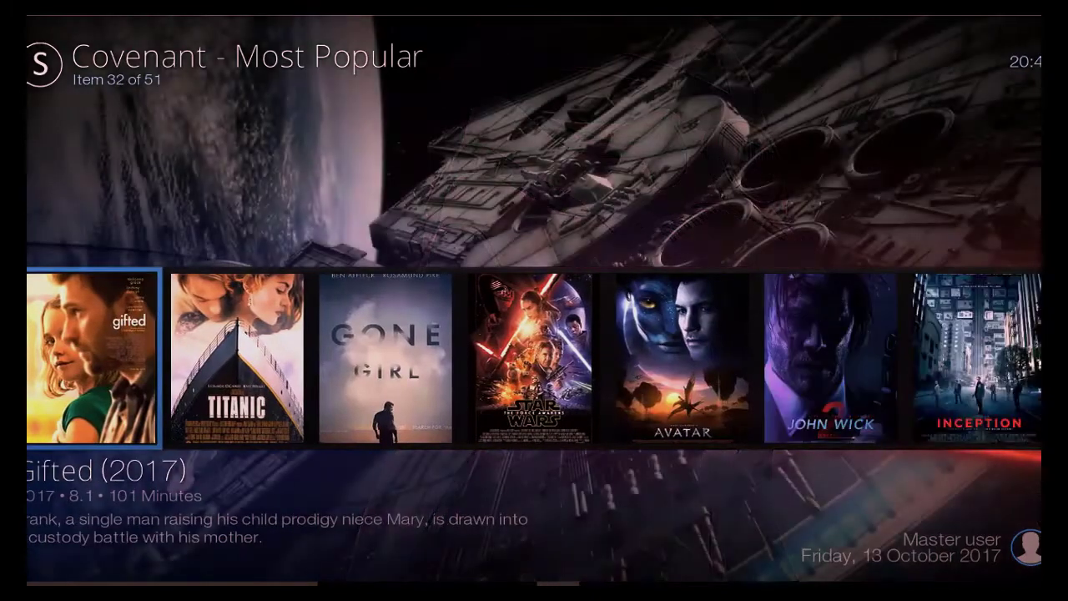
key(Right)
key(Right)
key(Right)
key(Right)
key(Right)
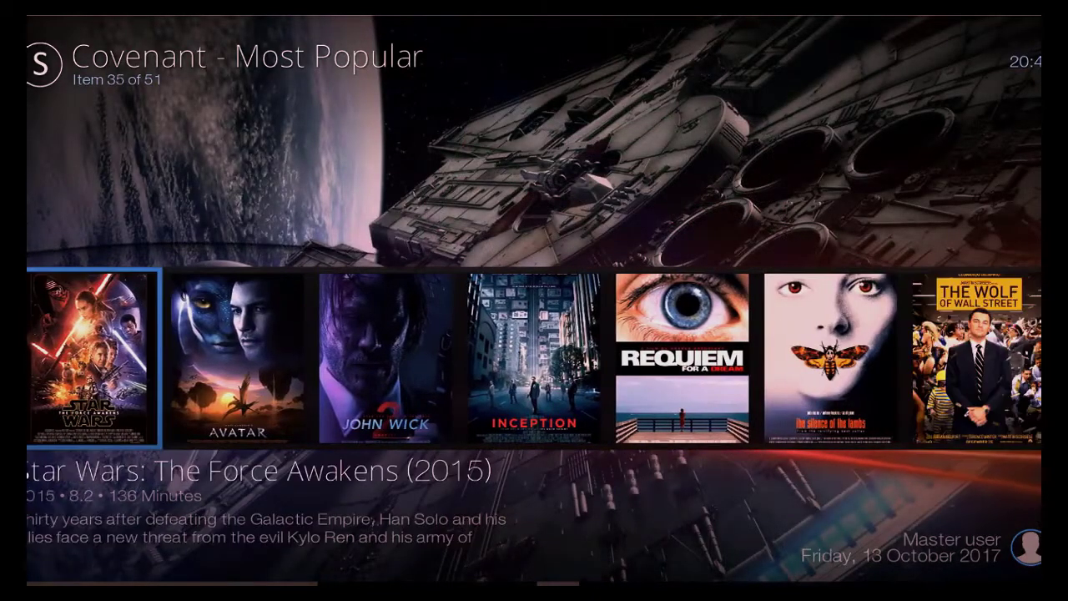
key(Right)
key(Right)
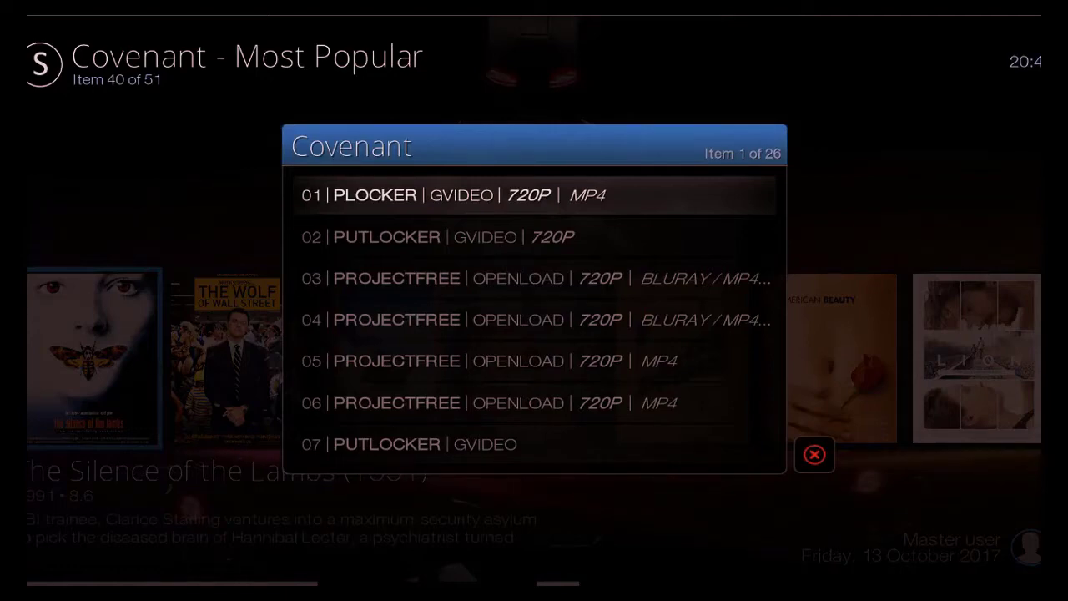
Stream The Silence of the Lambs from the first 720p source, then stop playback.
click(543, 209)
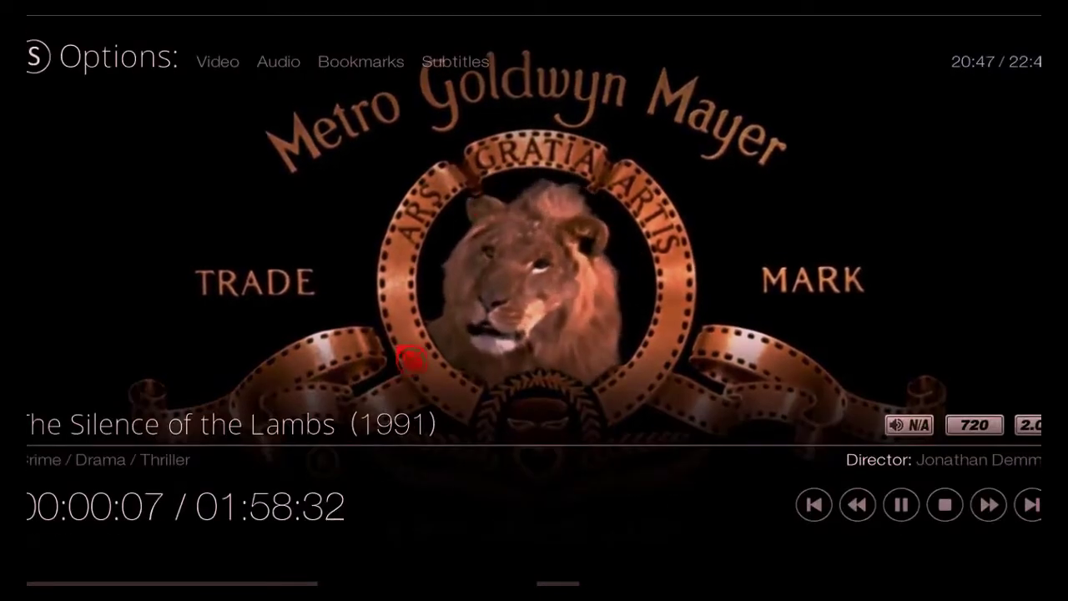
mouse_move(191, 432)
mouse_down()
mouse_move(846, 462)
mouse_move(1010, 443)
mouse_up()
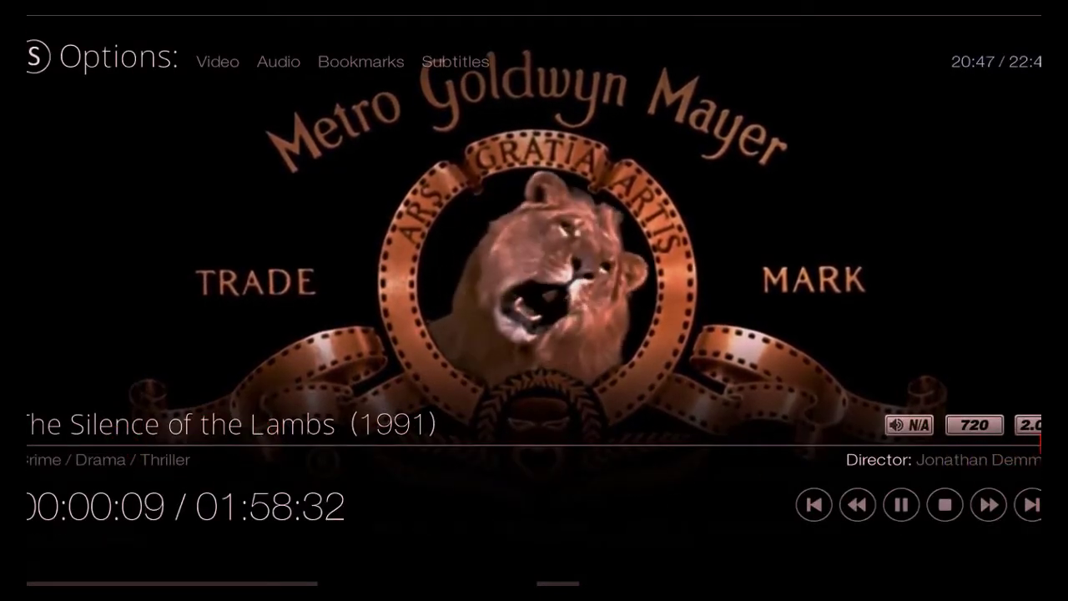
click(944, 505)
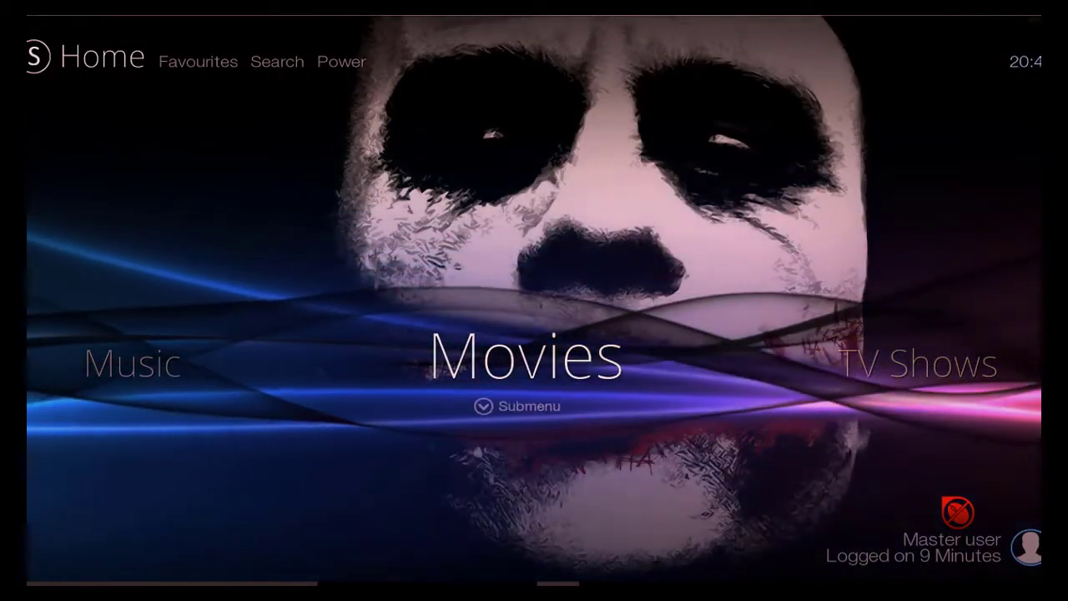
Move to TV Shows and step through its add-on submenu to 123 Movies and Bennu.
key(Right)
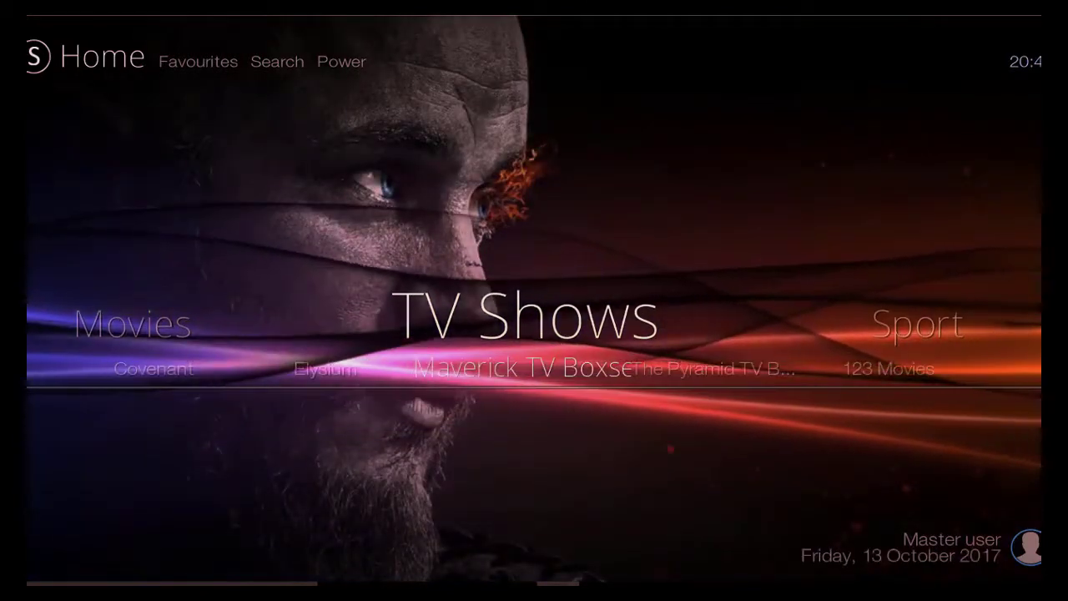
key(Down)
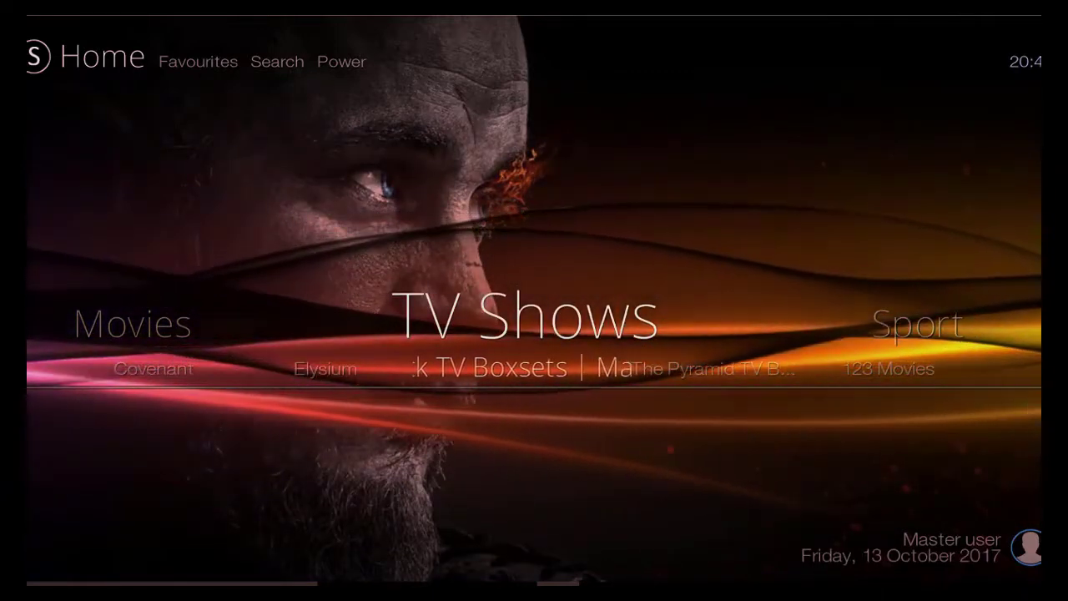
key(Right)
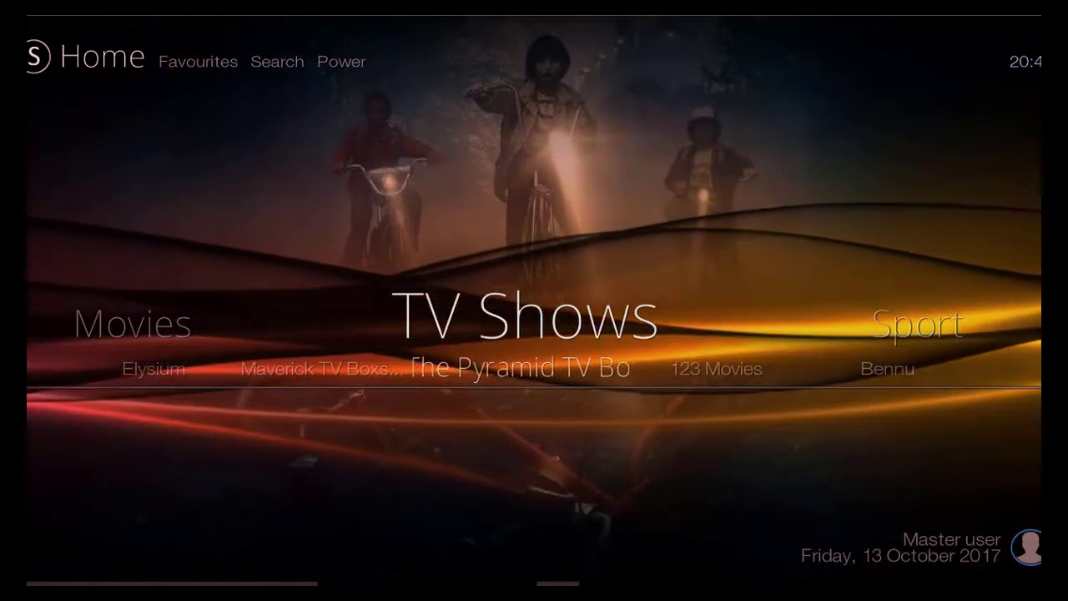
key(Right)
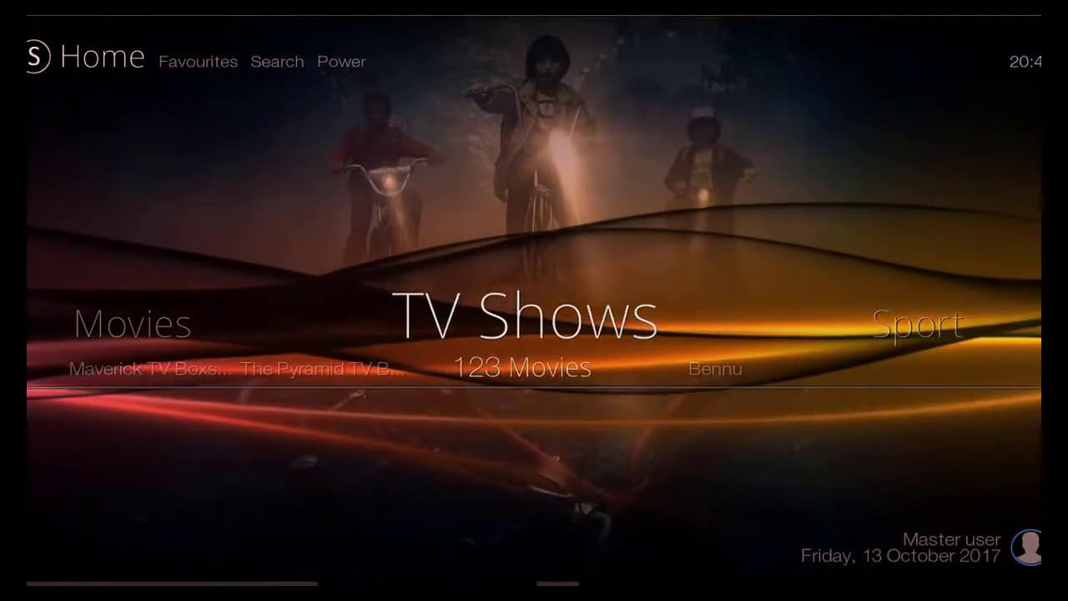
key(Right)
Preview Covenant's most popular TV shows, stepping through to American Horror Story.
key(Up)
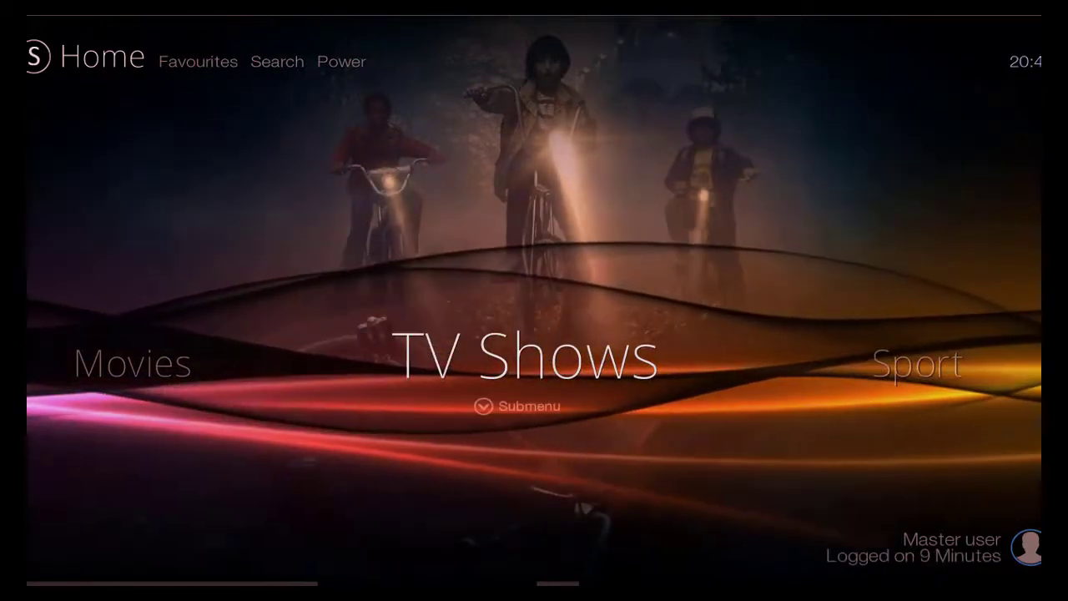
key(Up)
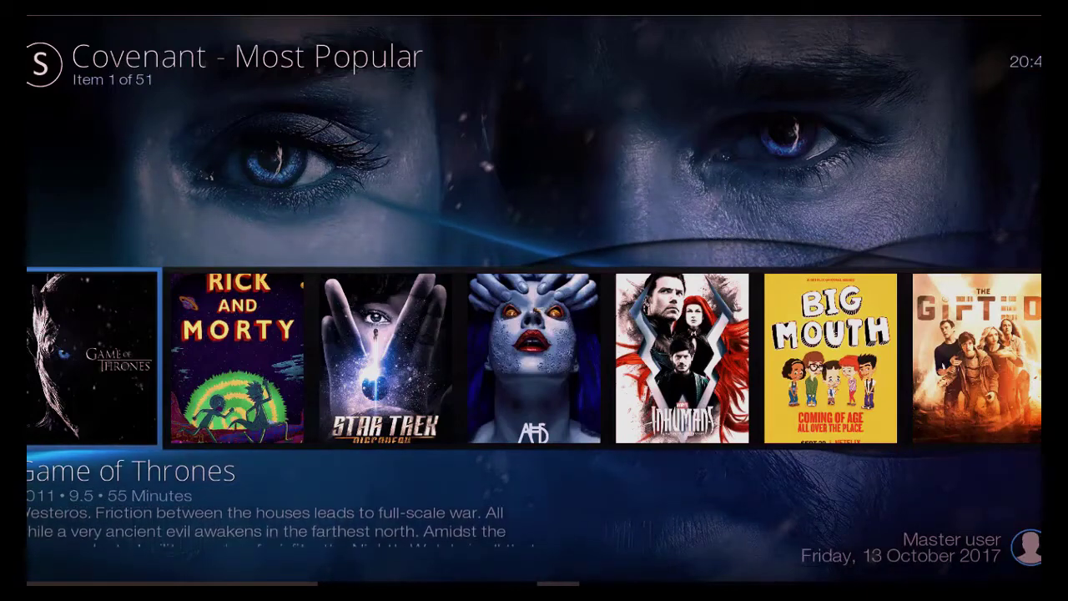
key(Right)
key(Right)
key(Right)
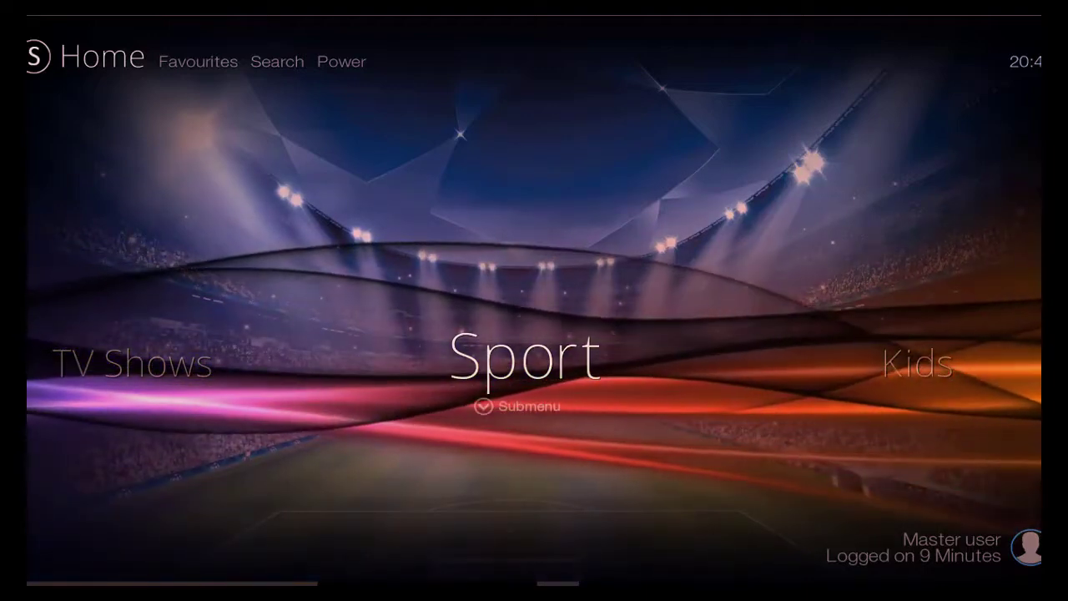
Show the Sport add-ons such as Planet MMA and Motor Replays, then close the submenu.
key(Down)
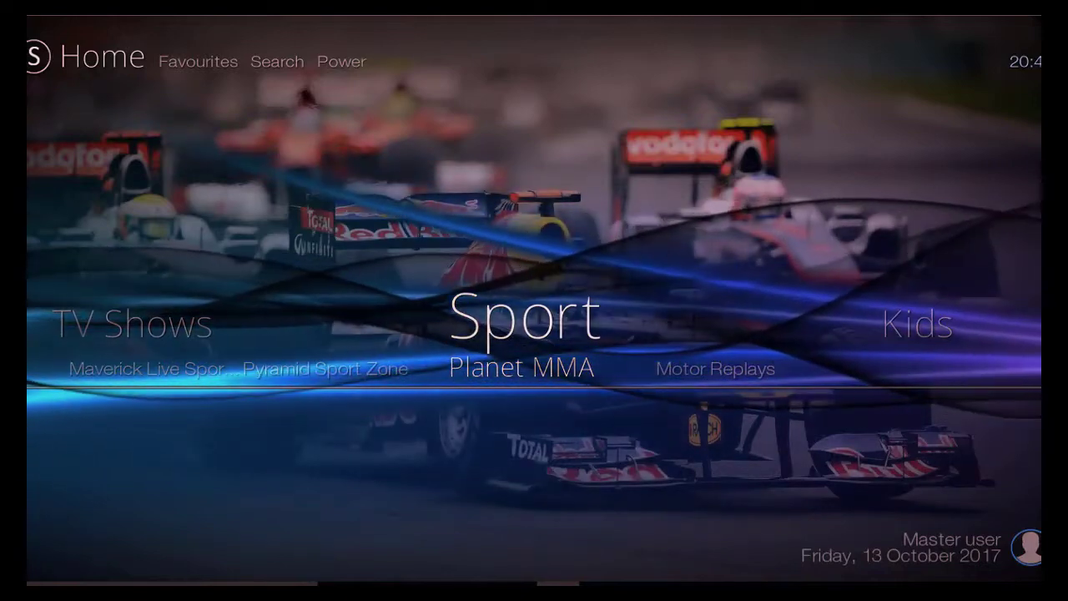
key(Up)
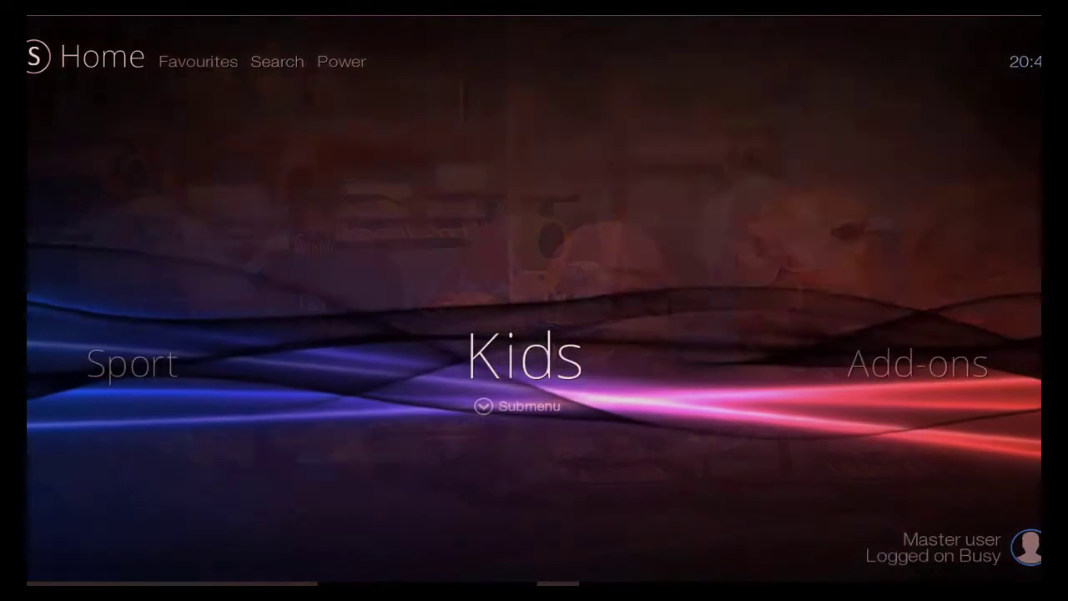
Peek at Kids' sub-items, then expand Add-ons to show Videos, Programs, My add-ons, Install, Search.
key(Down)
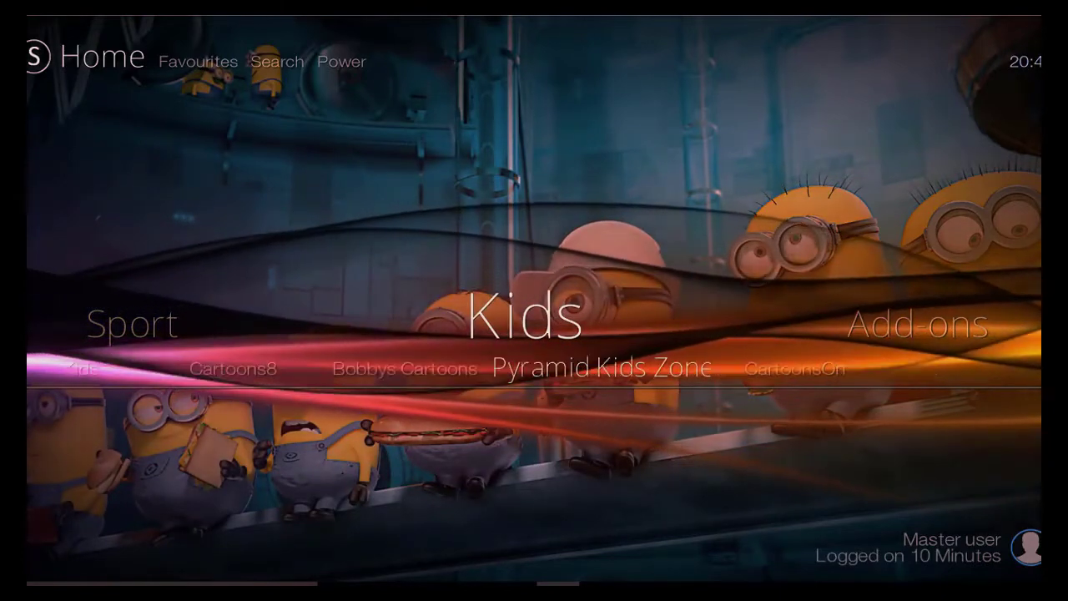
key(Up)
key(Right)
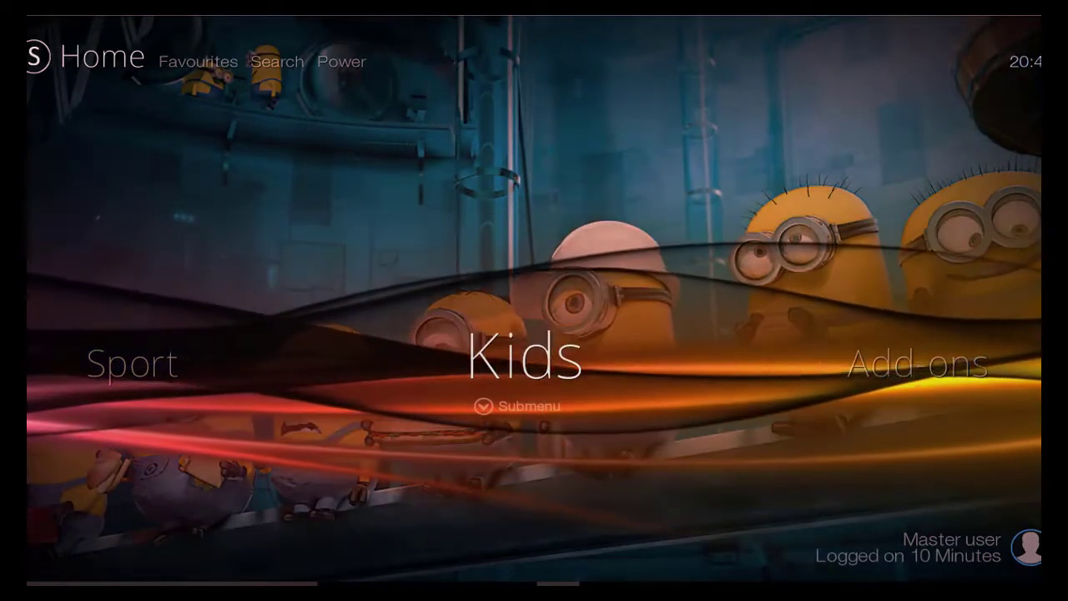
key(Down)
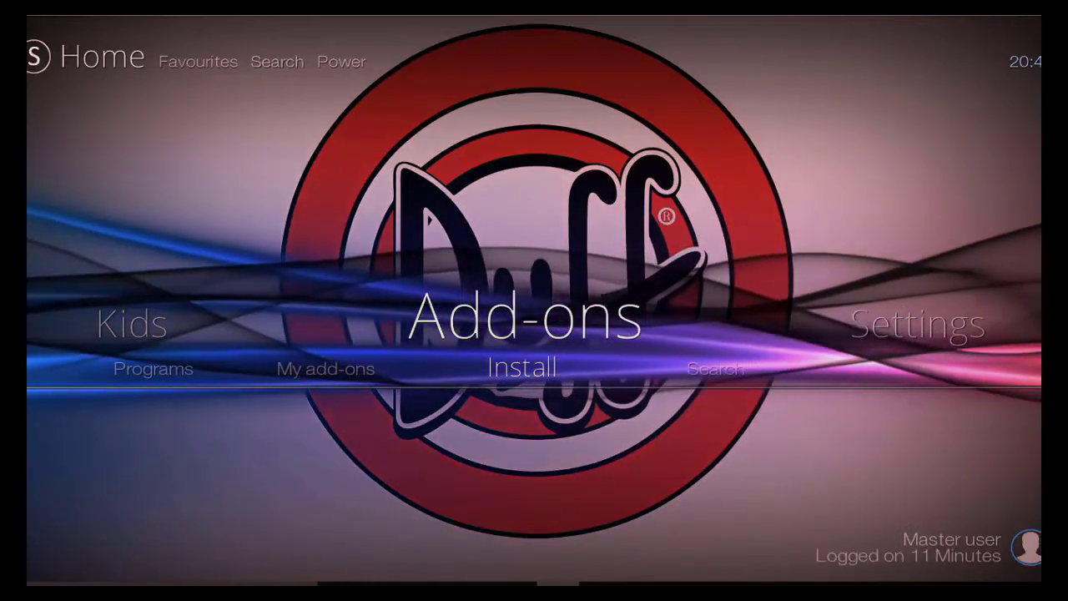
Expand Settings, step to Add-ons, view File manager's Root sources, and return Home.
key(Up)
key(Right)
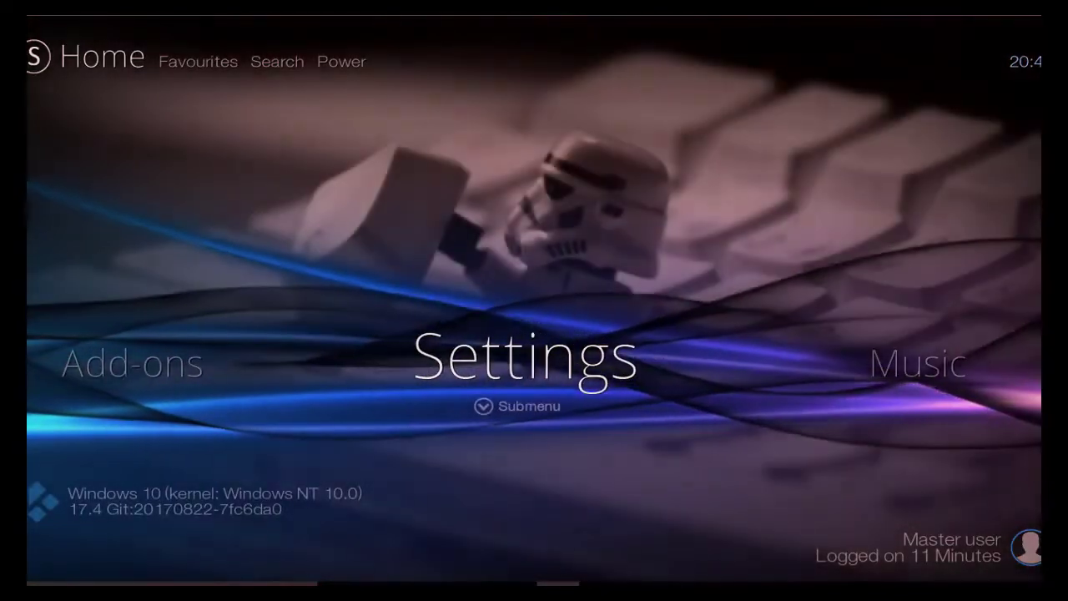
key(Down)
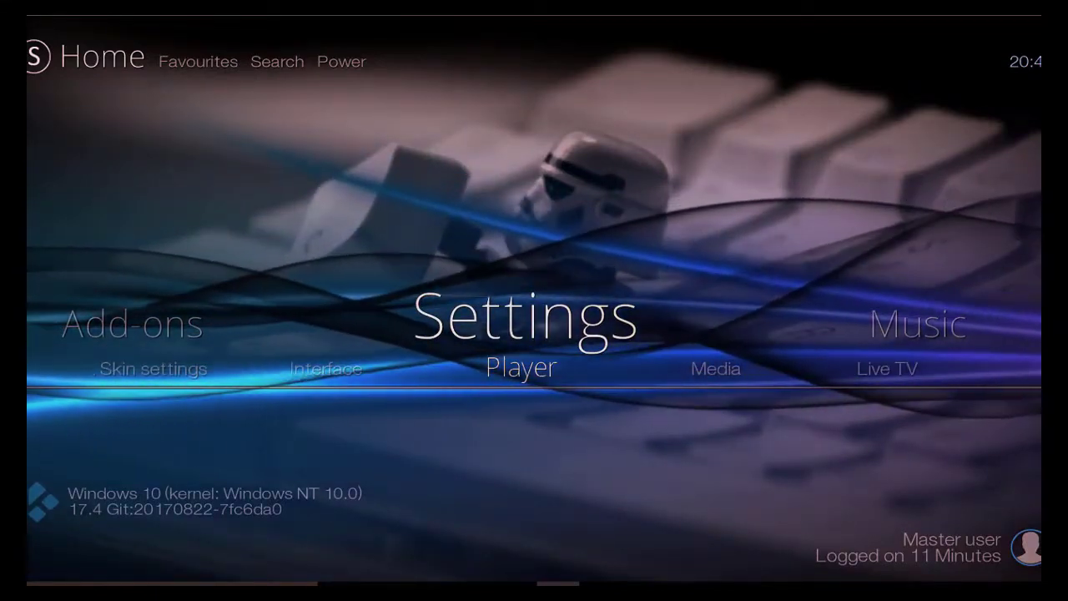
key(Right)
key(Right)
key(Right)
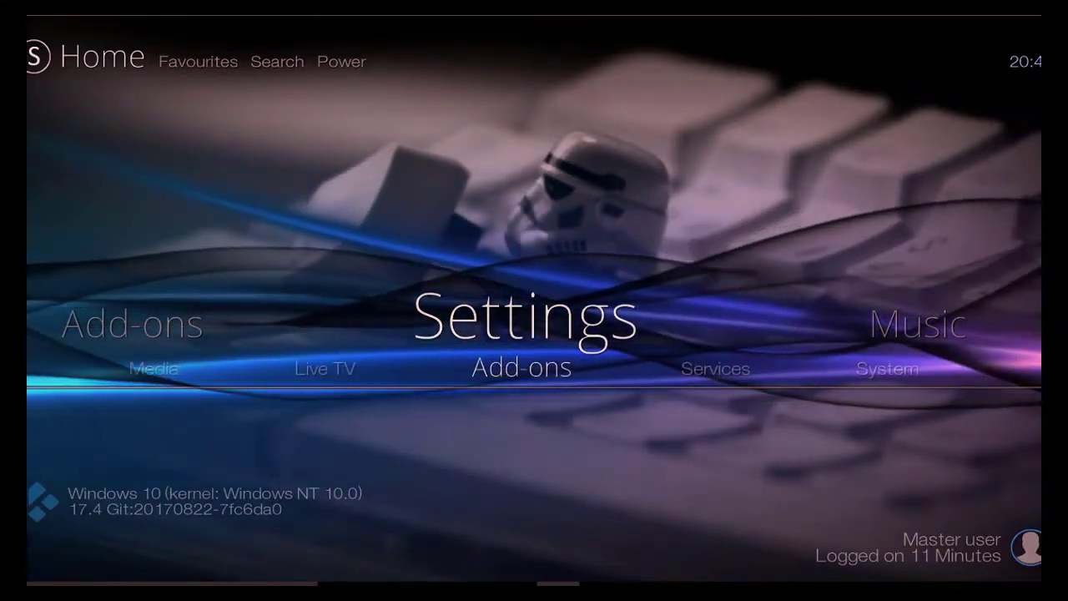
key(Right)
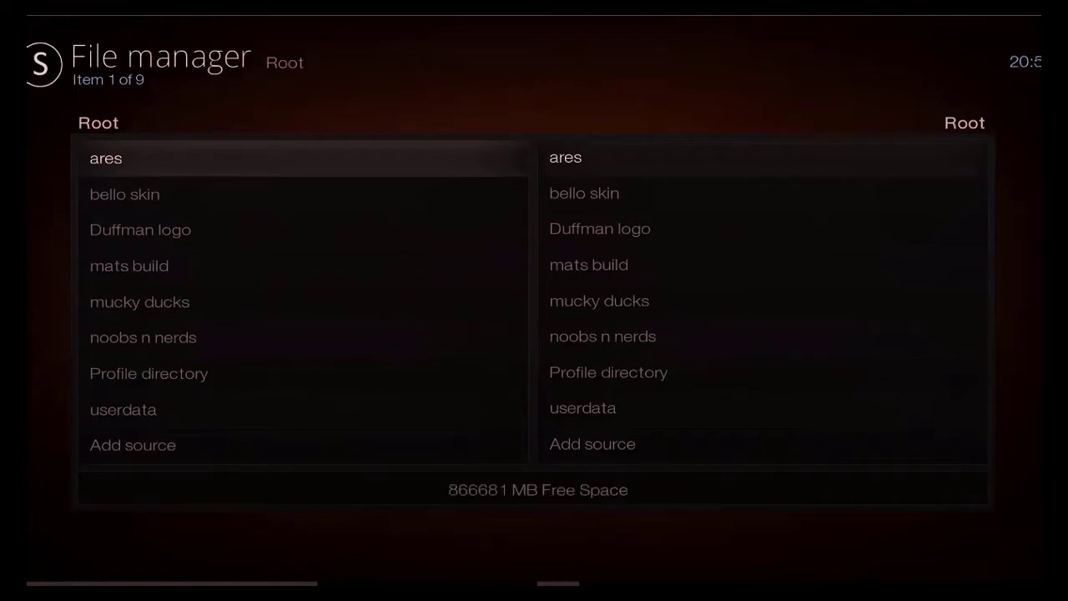
key(Escape)
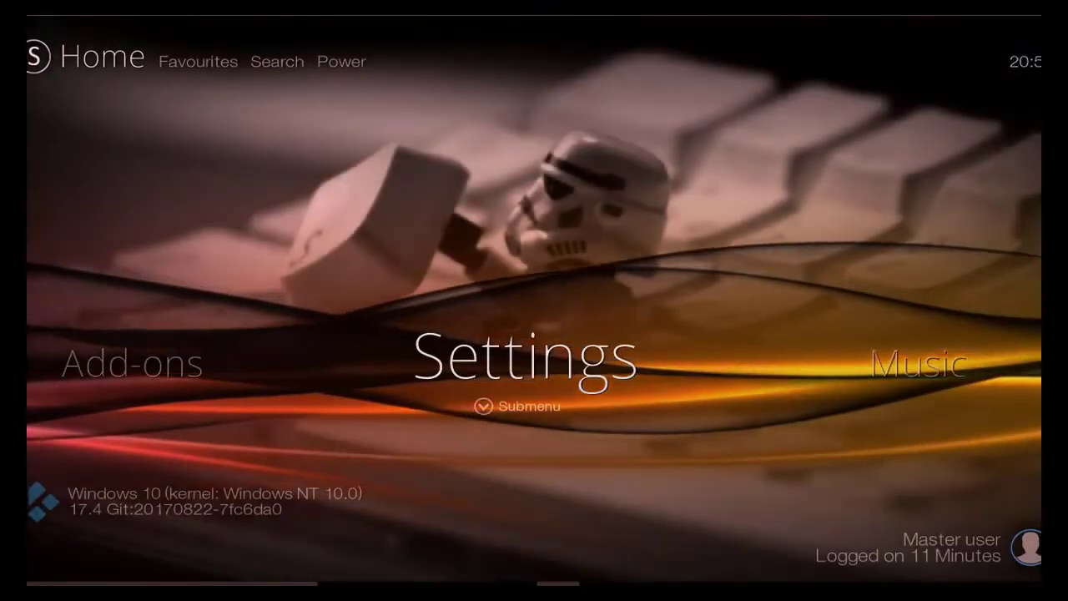
Open the Now Music album library from Music, then return to the home menu.
key(Right)
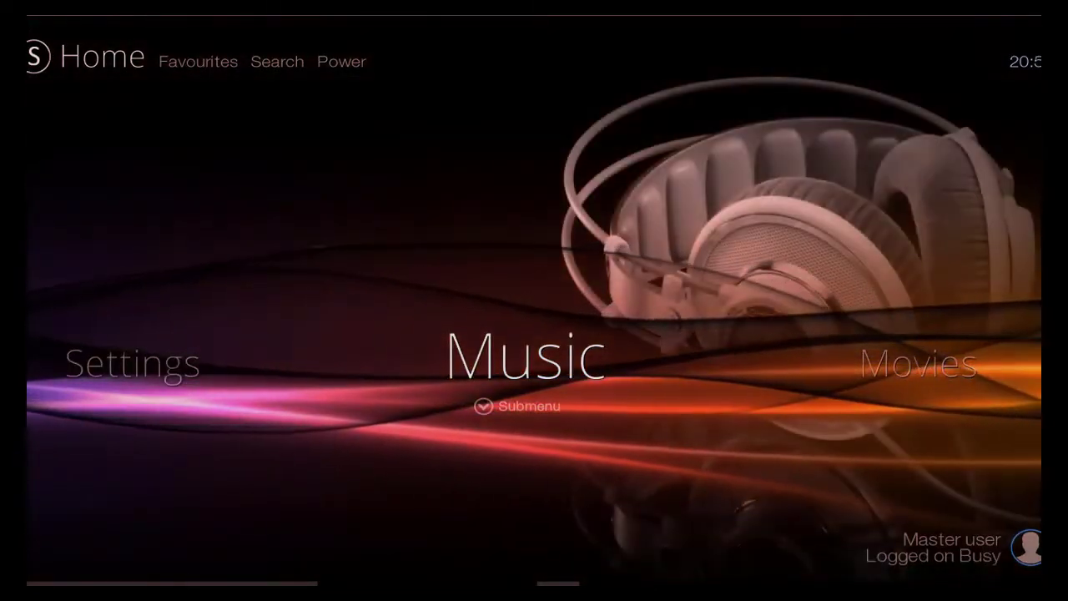
key(Return)
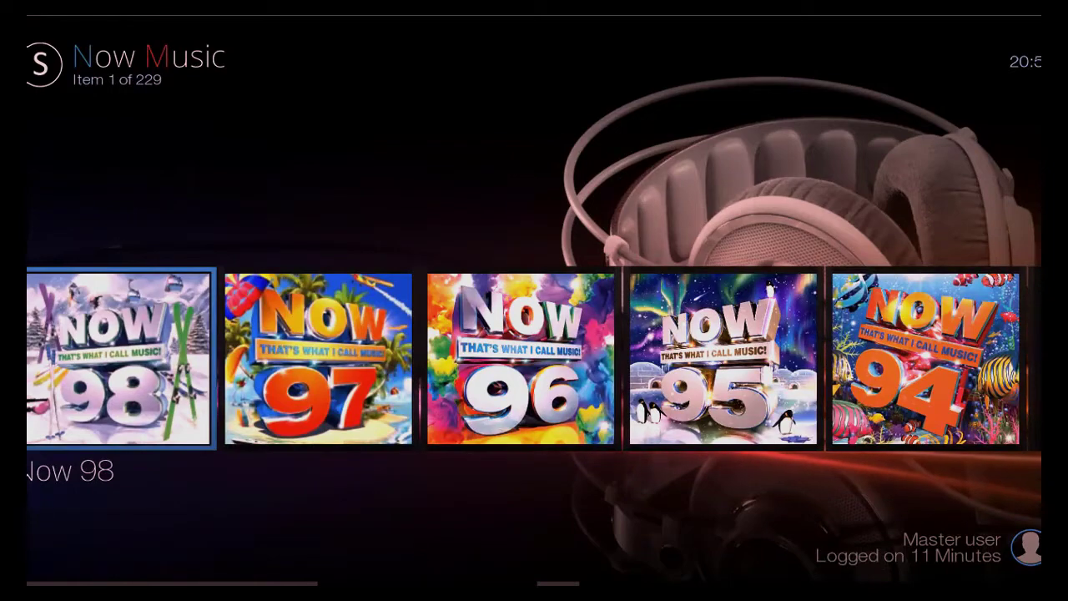
key(BackSpace)
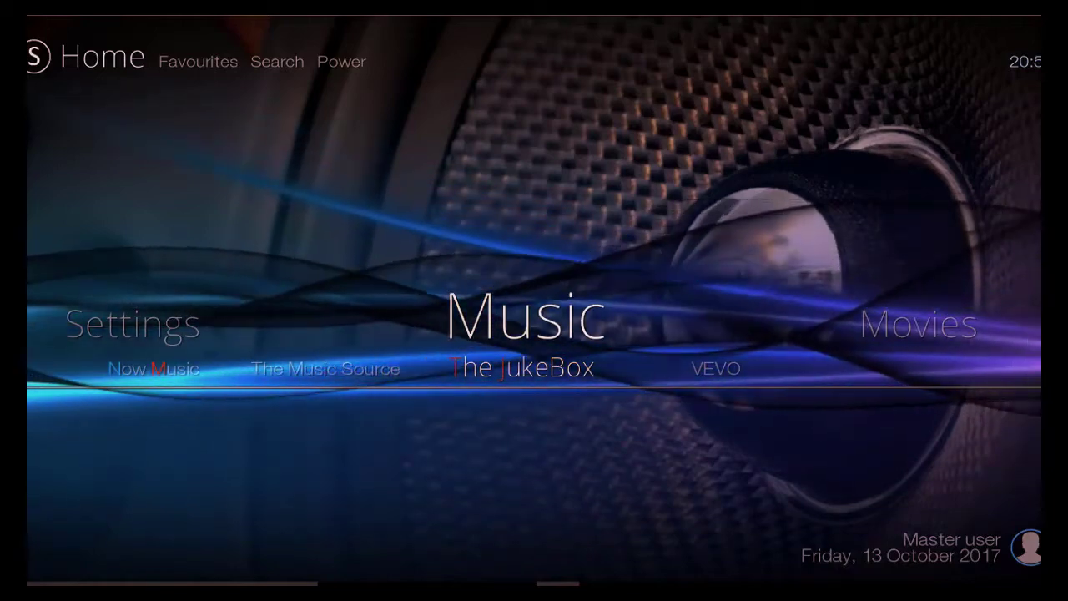
Expand the Movies section and step through its add-ons to 123 Movies.
key(Up)
key(Right)
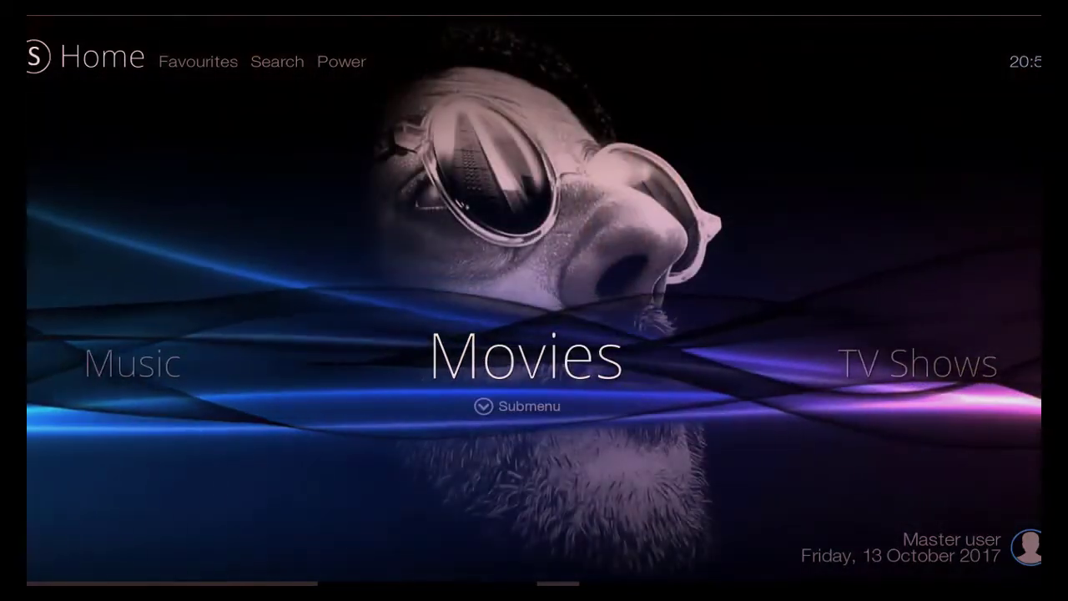
key(Down)
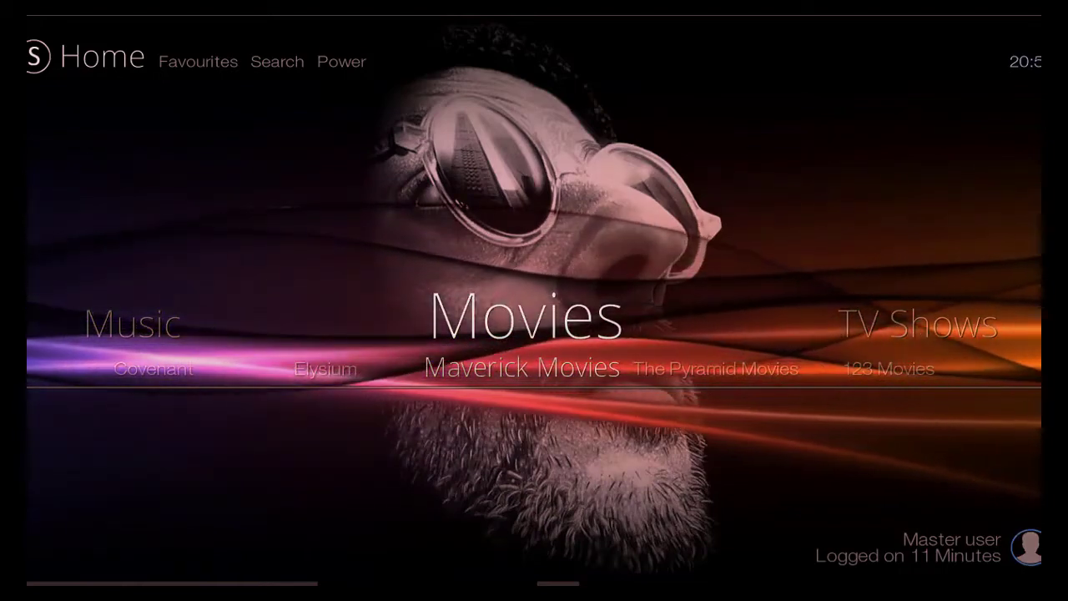
key(Right)
key(Right)
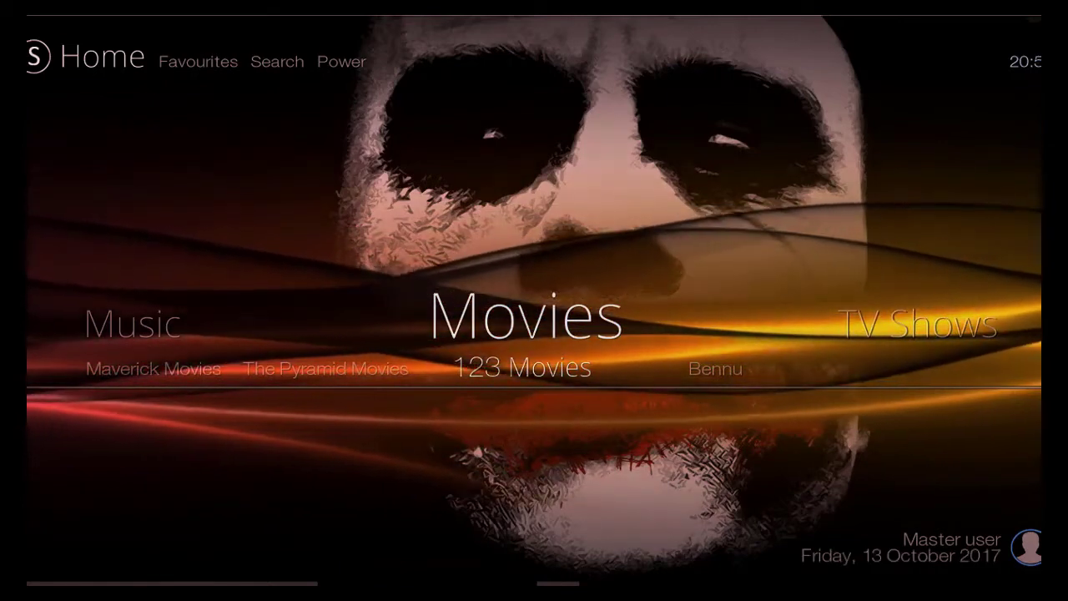
key(Up)
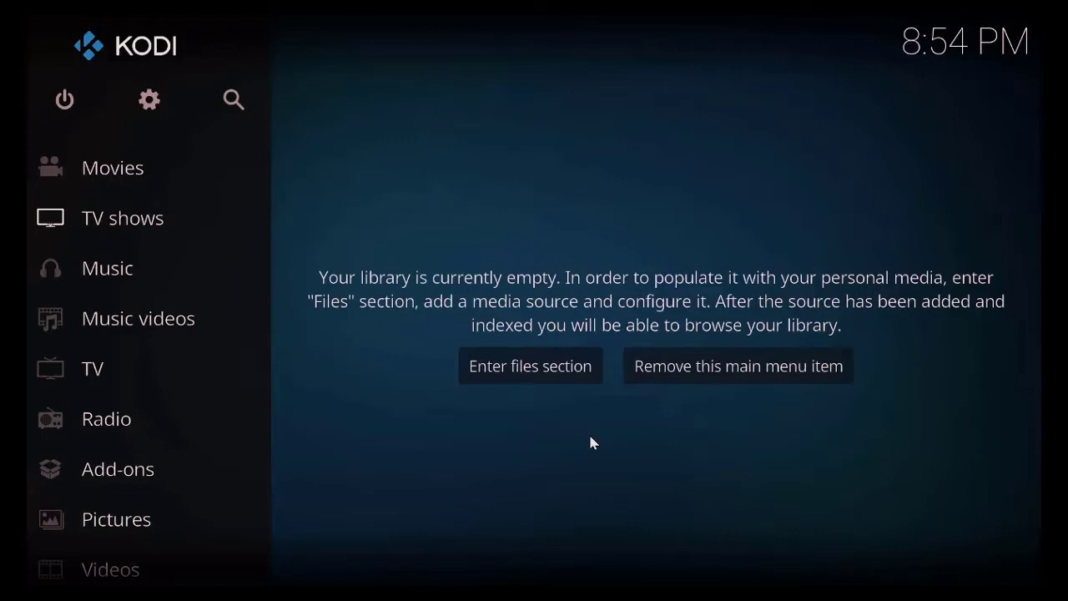
click(153, 102)
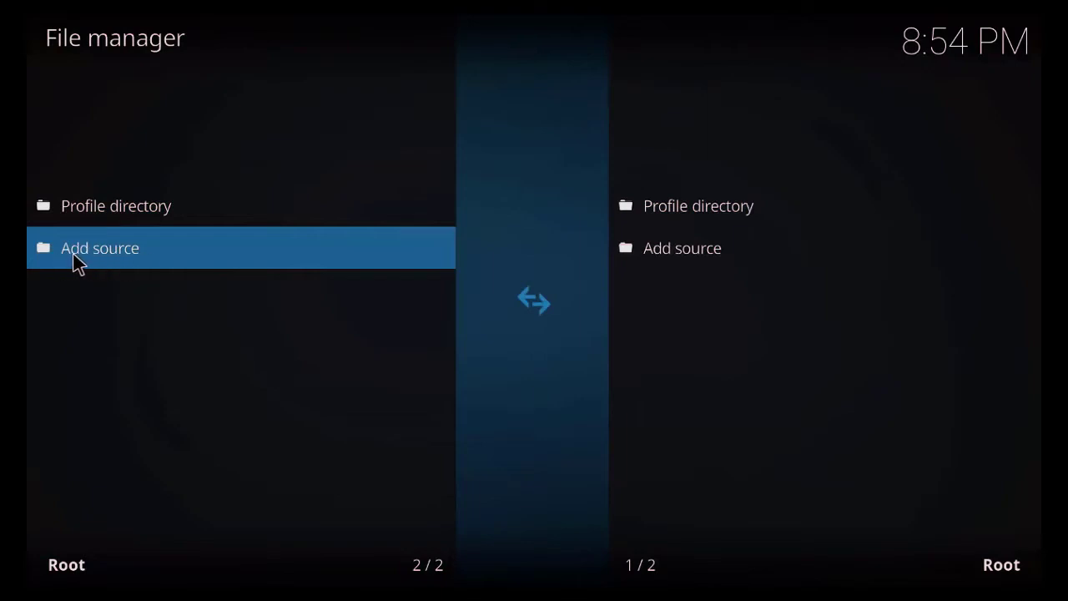
click(110, 253)
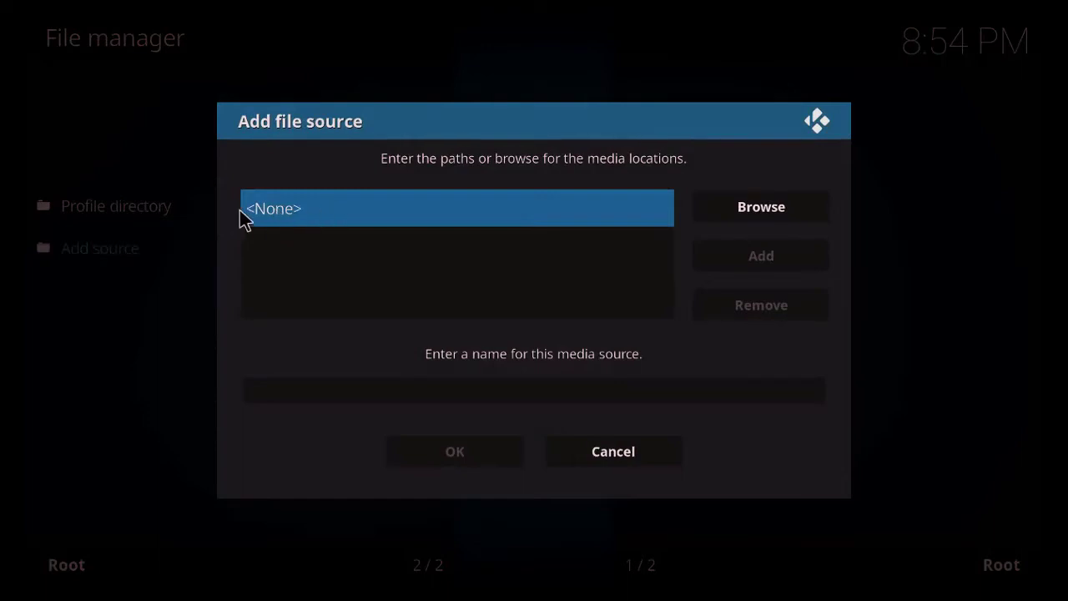
click(361, 215)
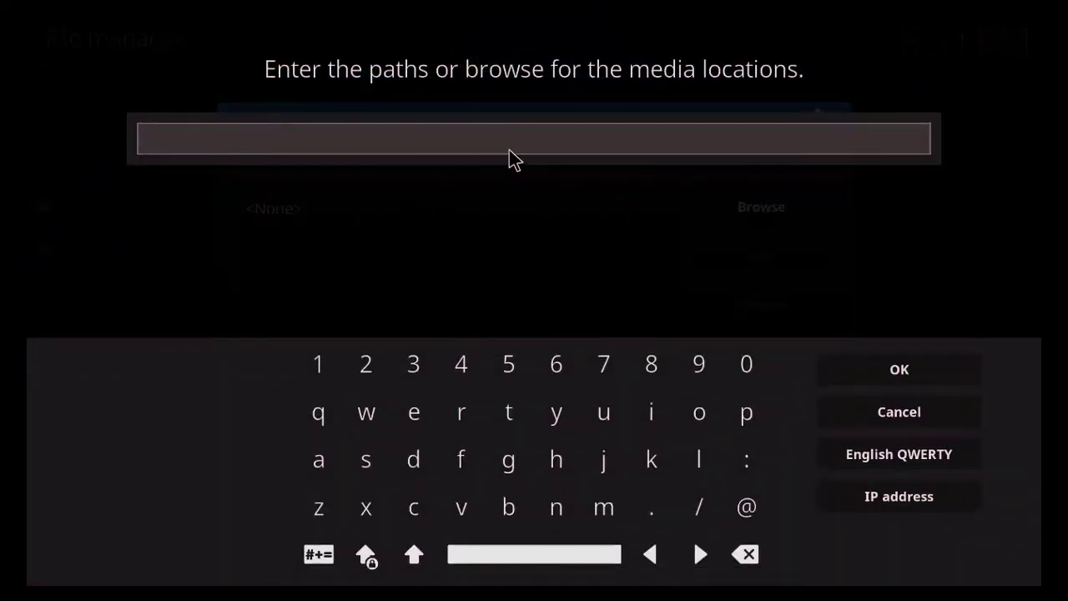
text(http://ares-repo.eu)
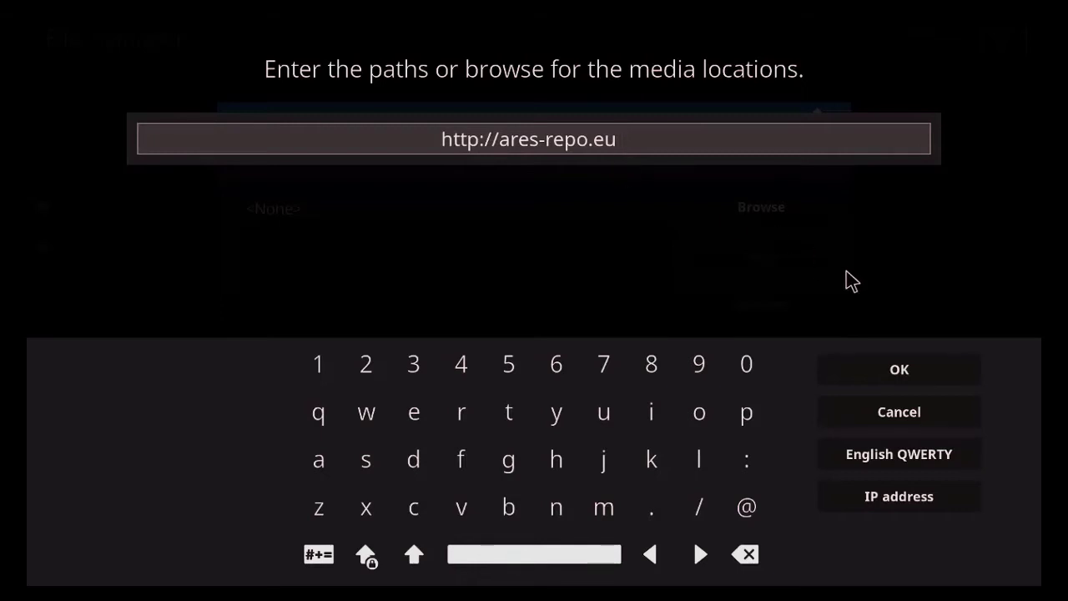
click(900, 373)
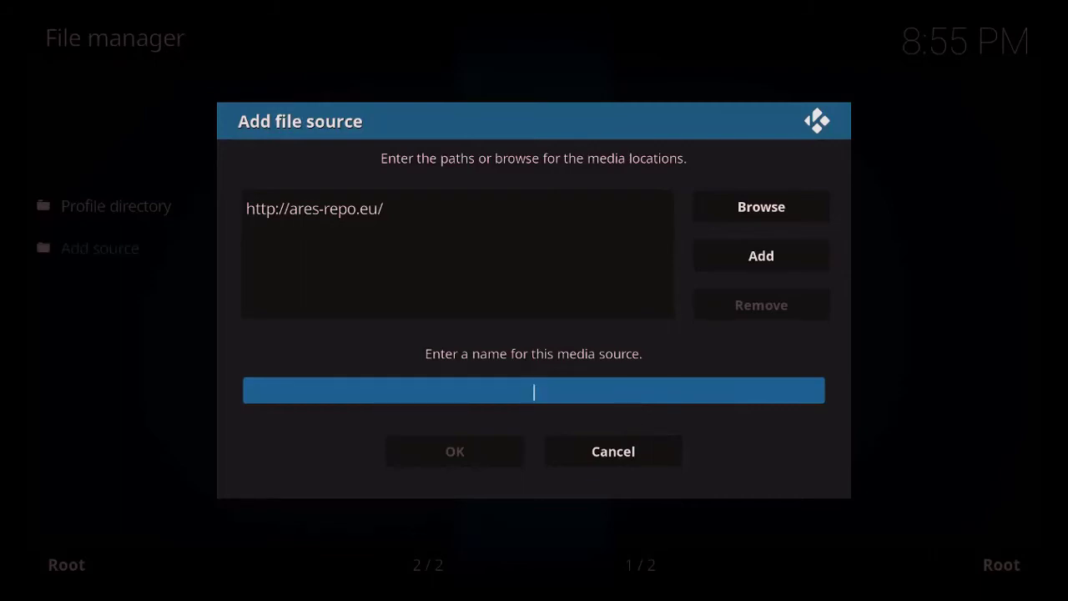
text(ARES)
click(439, 453)
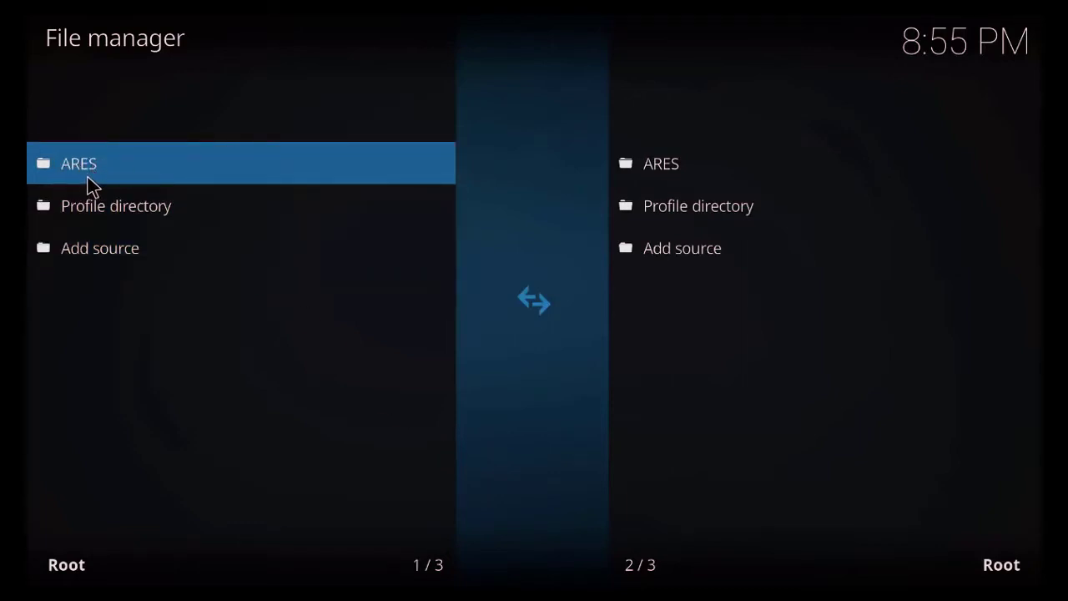
key(Escape)
key(Escape)
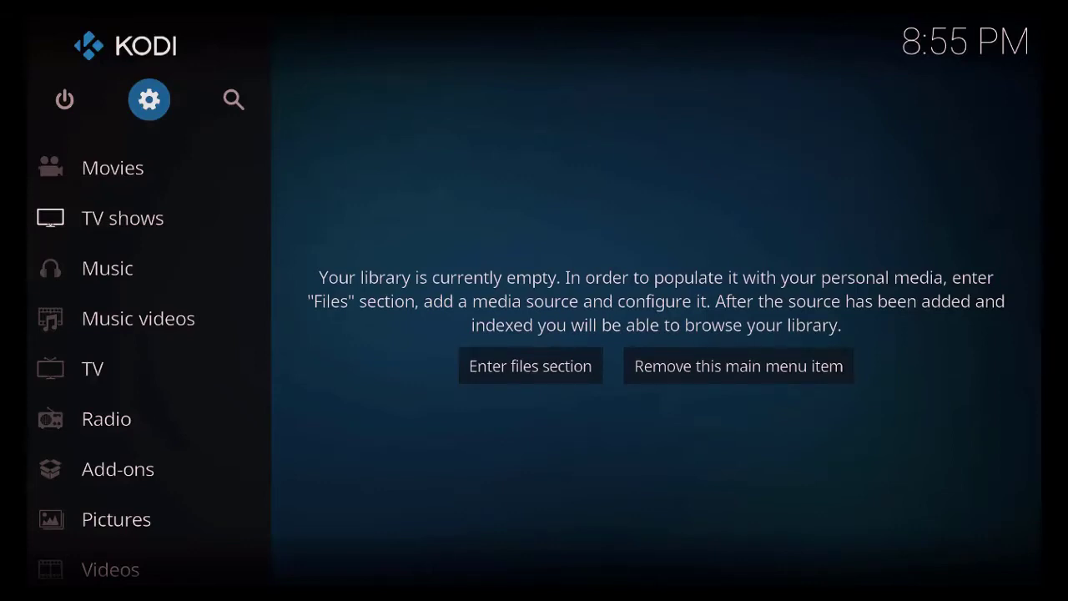
Install repository.aresproject-0.1.0.zip from the ARES source through the Add-on browser's zip installer.
key(Down)
key(Down)
key(Down)
key(Down)
key(Down)
key(Down)
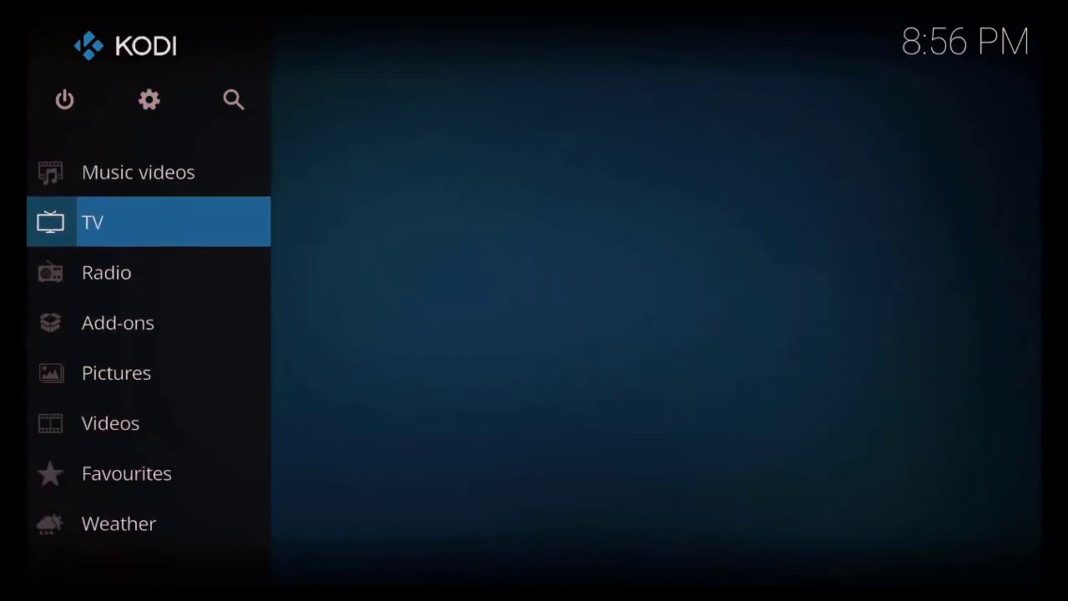
key(Down)
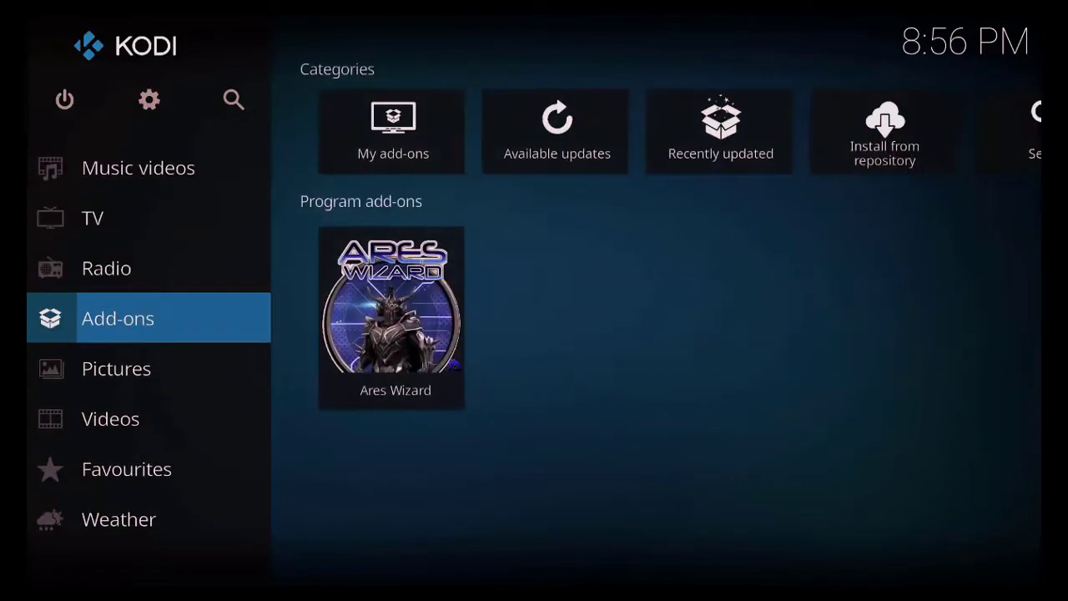
key(Return)
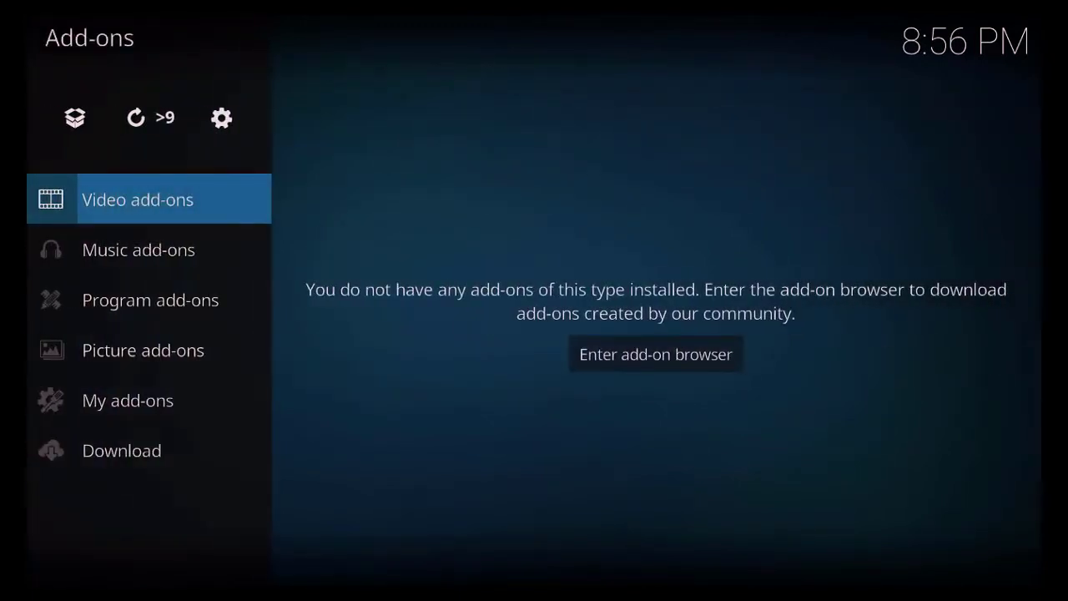
key(Up)
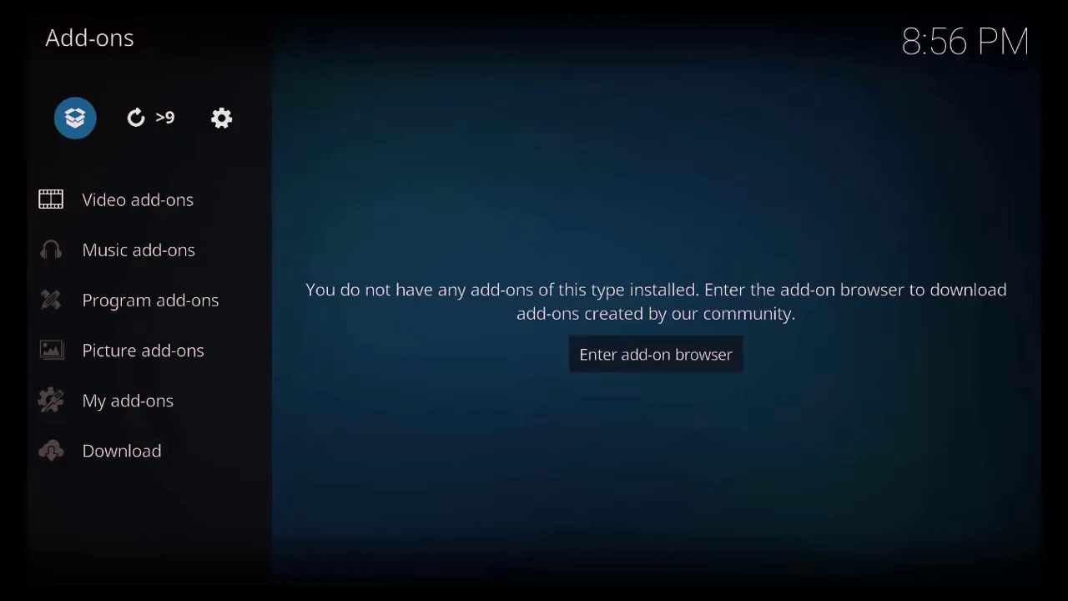
key(Return)
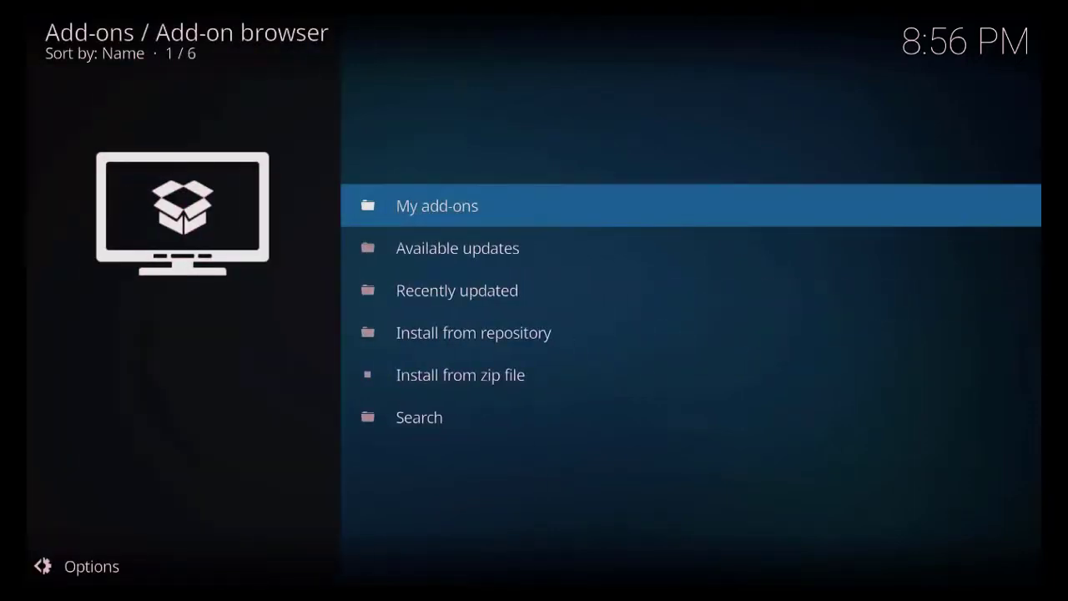
key(Down)
key(Down)
key(Down)
key(Down)
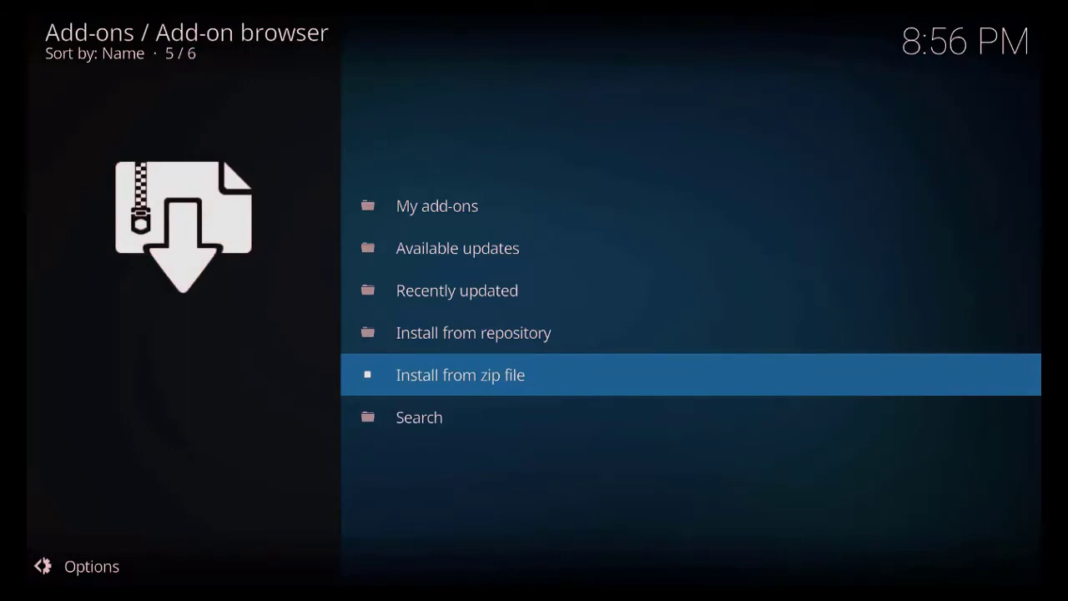
key(Return)
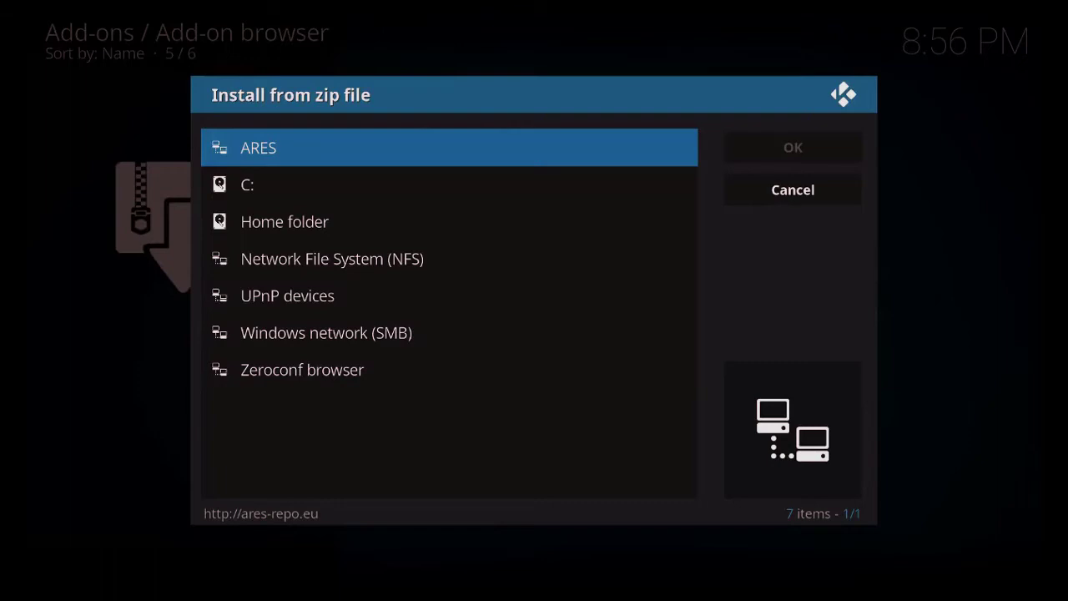
key(Return)
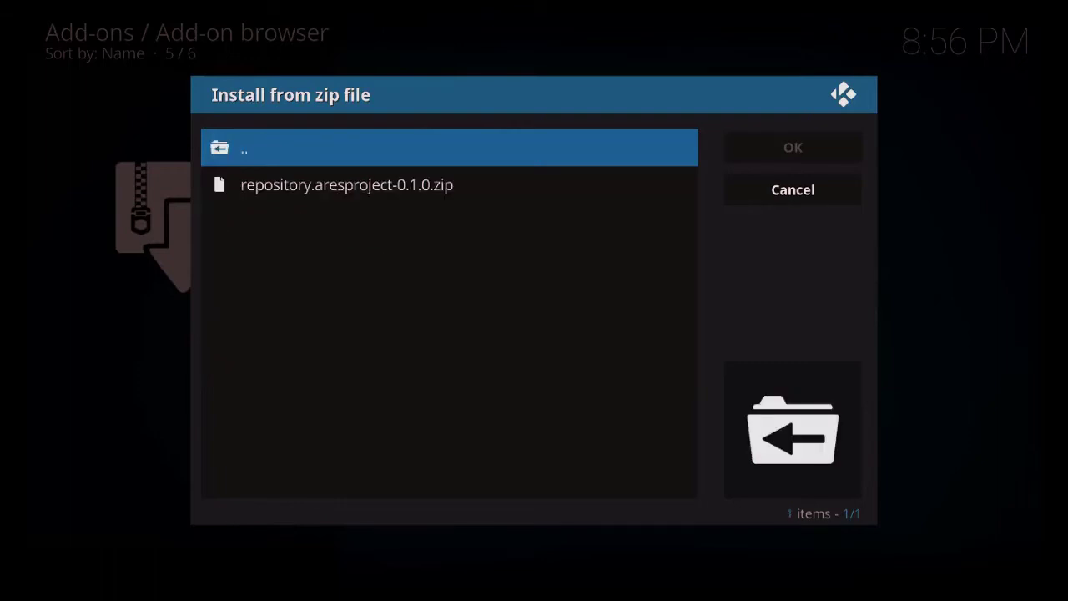
key(Down)
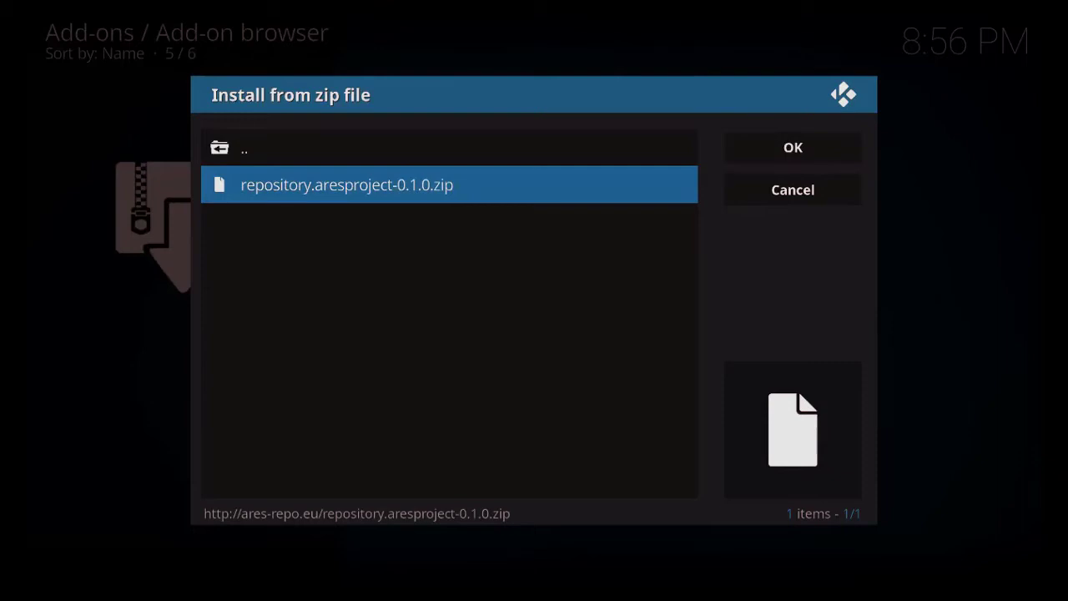
key(Return)
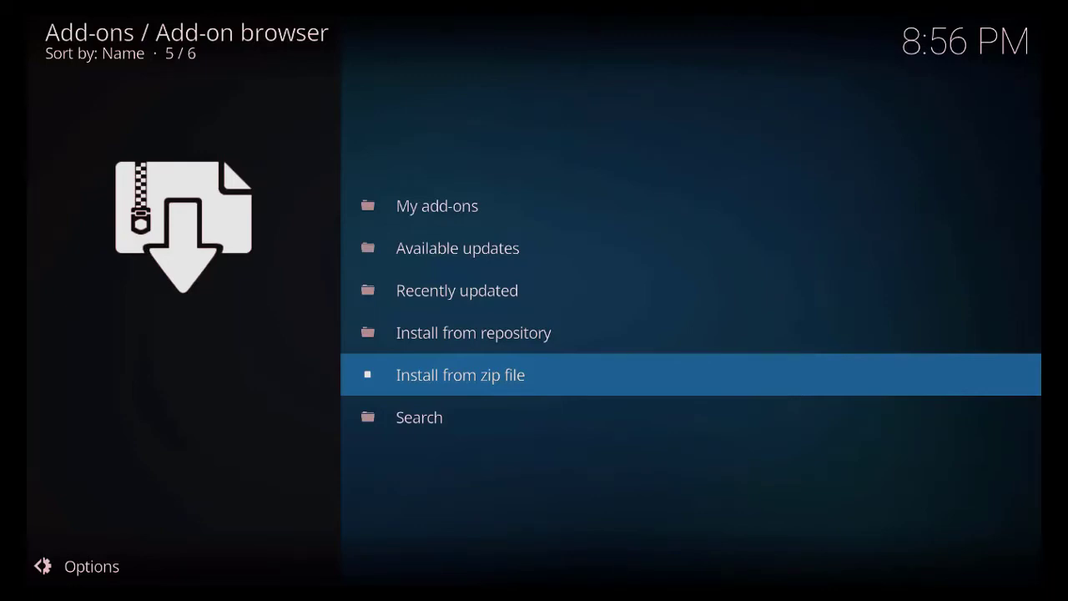
View Ares Wizard's details under Ares Project > Program add-ons, then go back to Add-ons home.
key(Up)
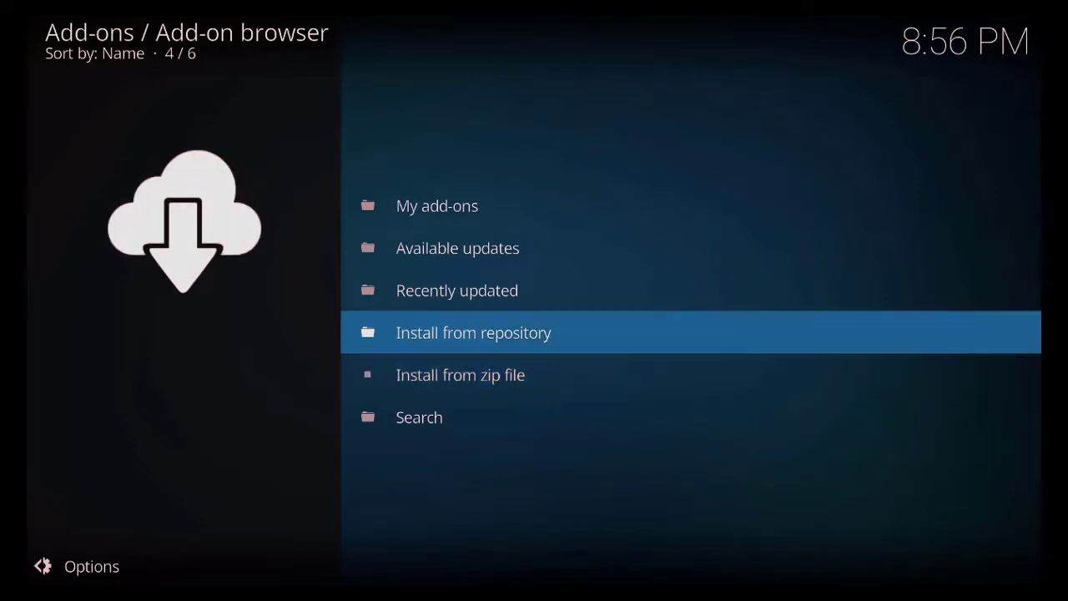
key(Return)
key(Down)
key(Down)
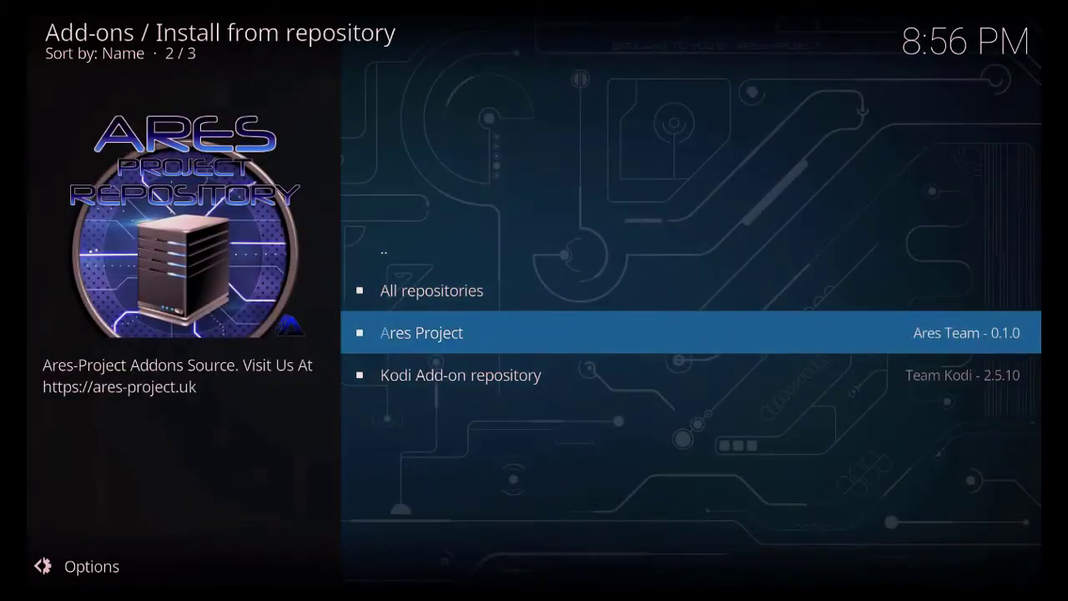
key(Return)
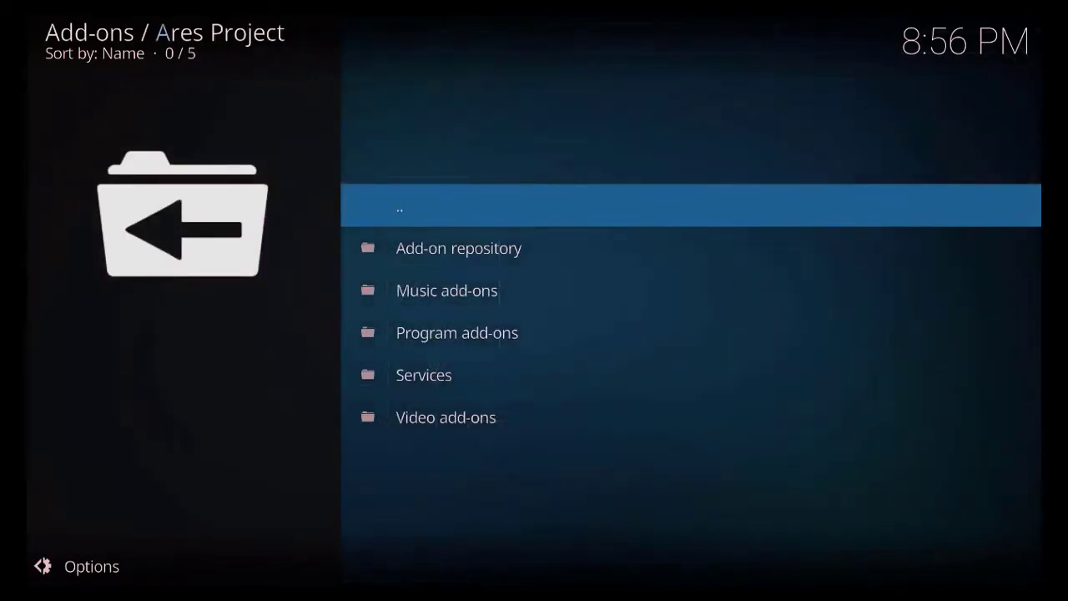
key(Down)
key(Down)
key(Down)
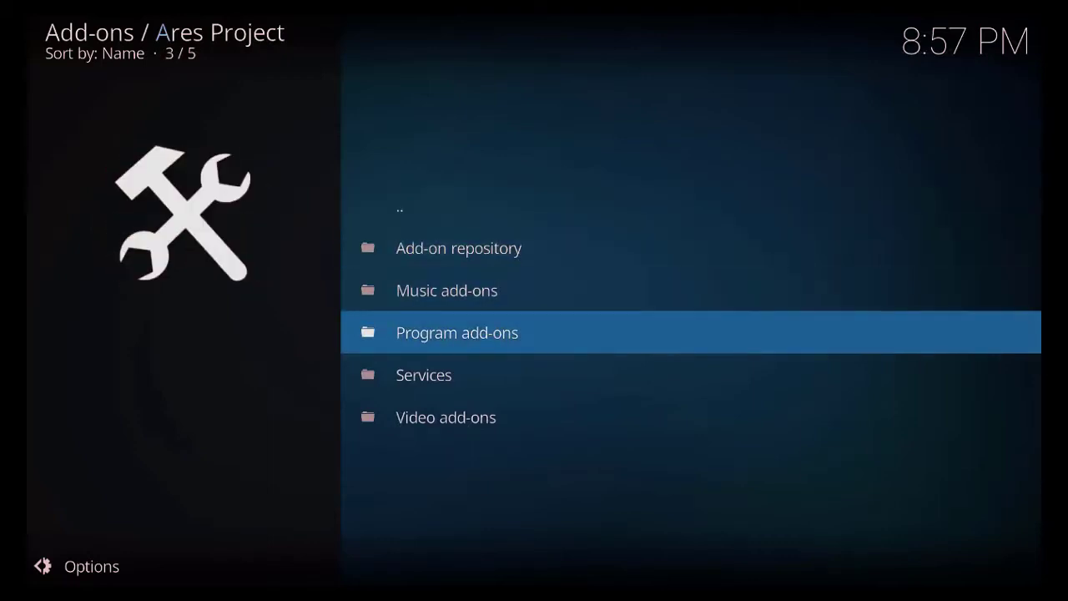
key(Return)
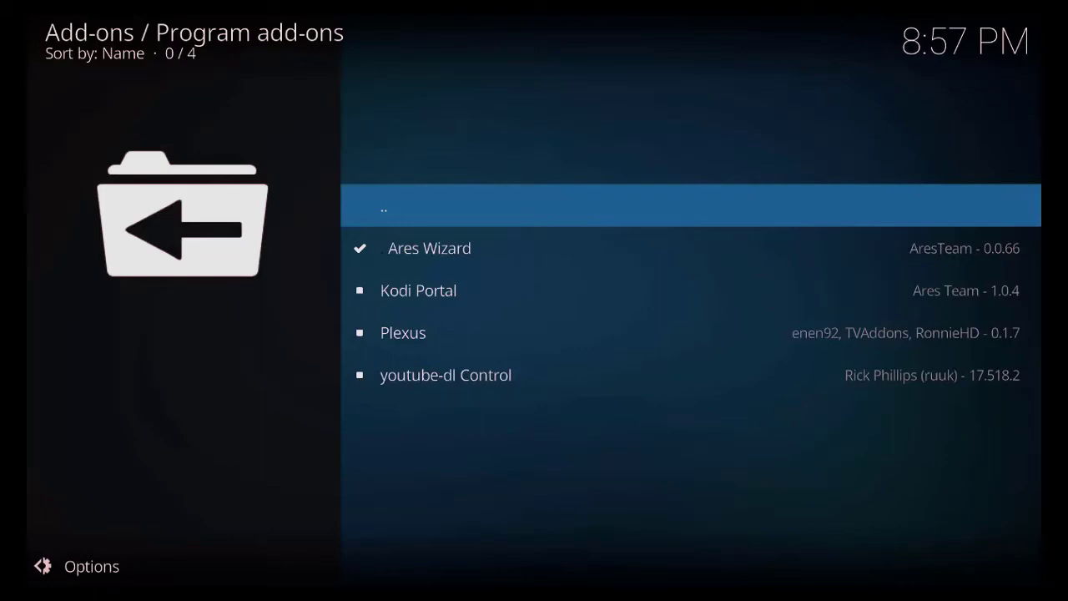
key(Down)
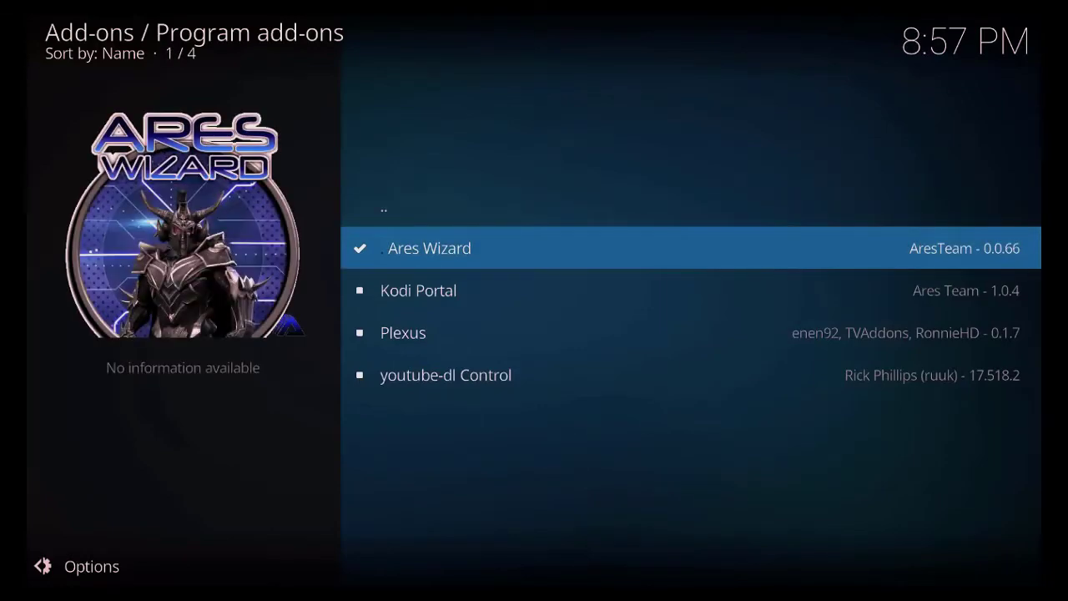
key(Return)
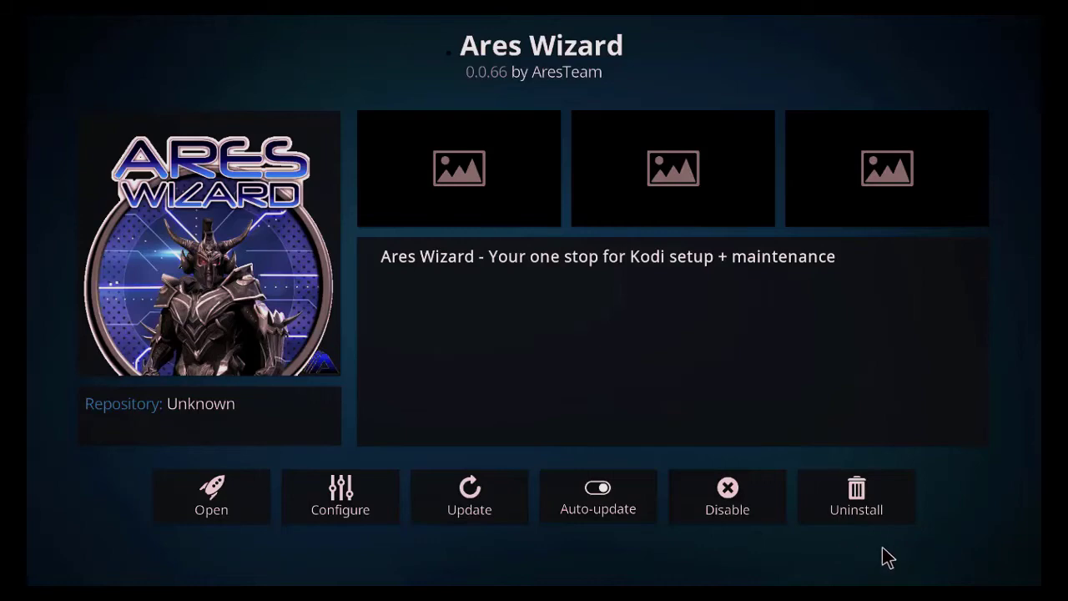
key(BackSpace)
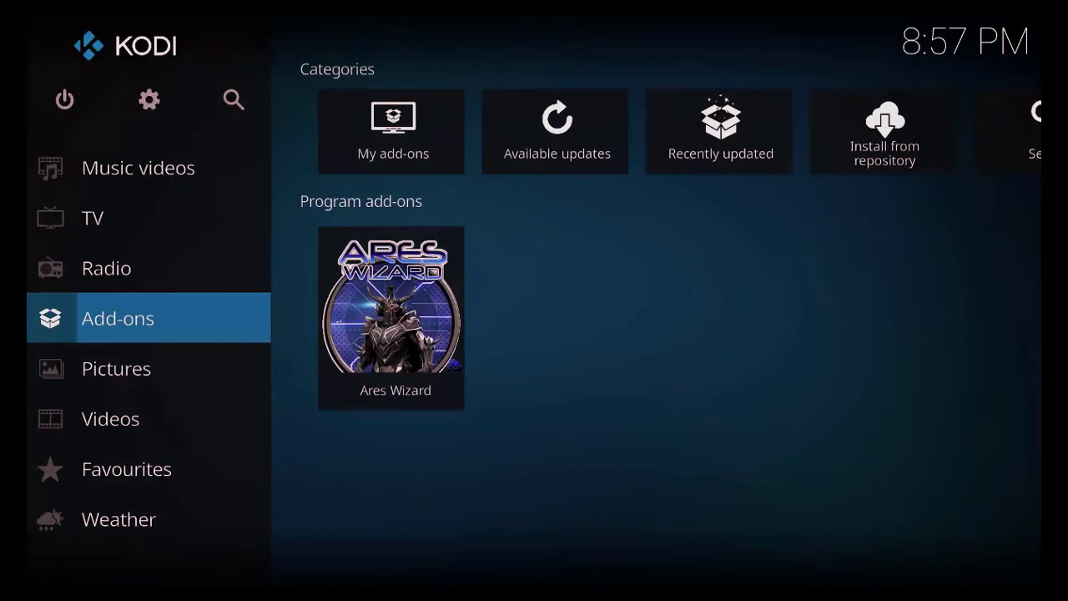
Select the Ares Wizard tile on the Add-ons home screen.
key(Right)
key(Down)
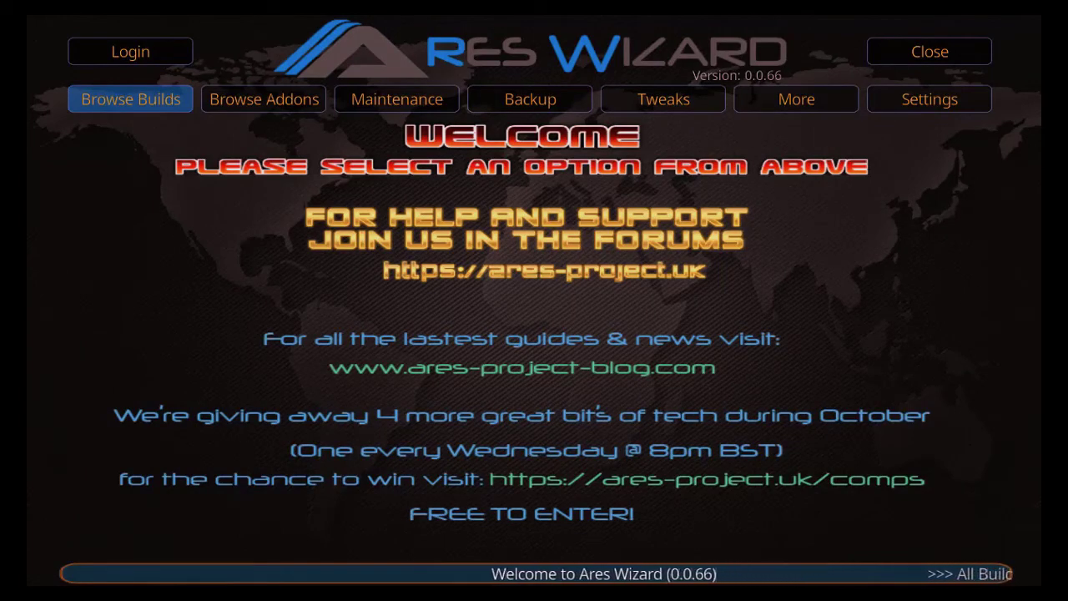
Browse all builds in Ares Wizard and open the Duff Man Build page.
key(Return)
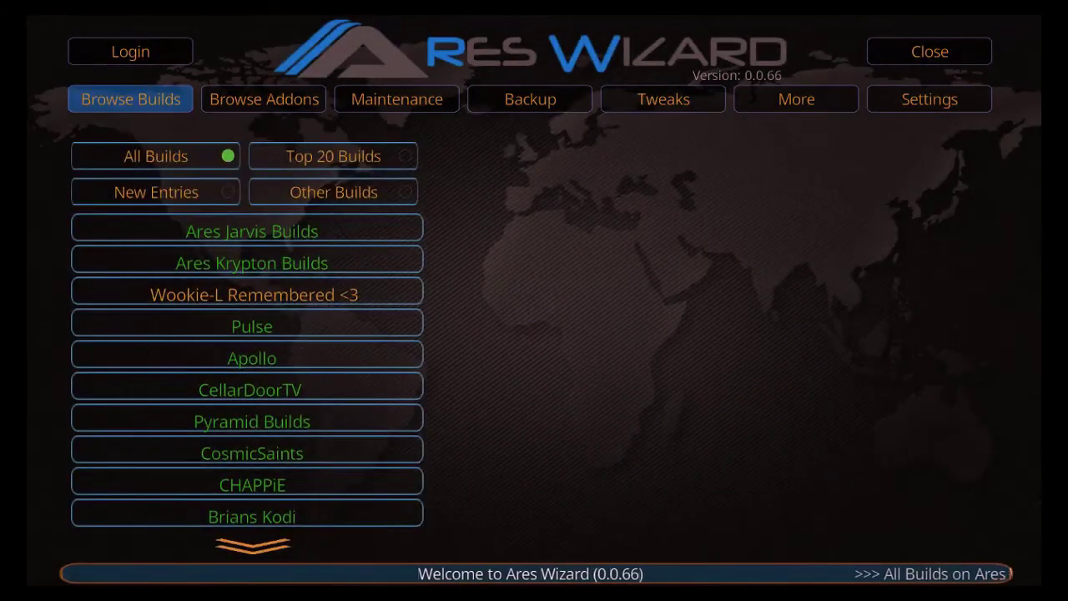
key(Down)
key(Down)
key(Down)
key(Down)
key(Down)
key(Down)
key(Down)
key(Down)
key(Down)
key(Down)
key(Down)
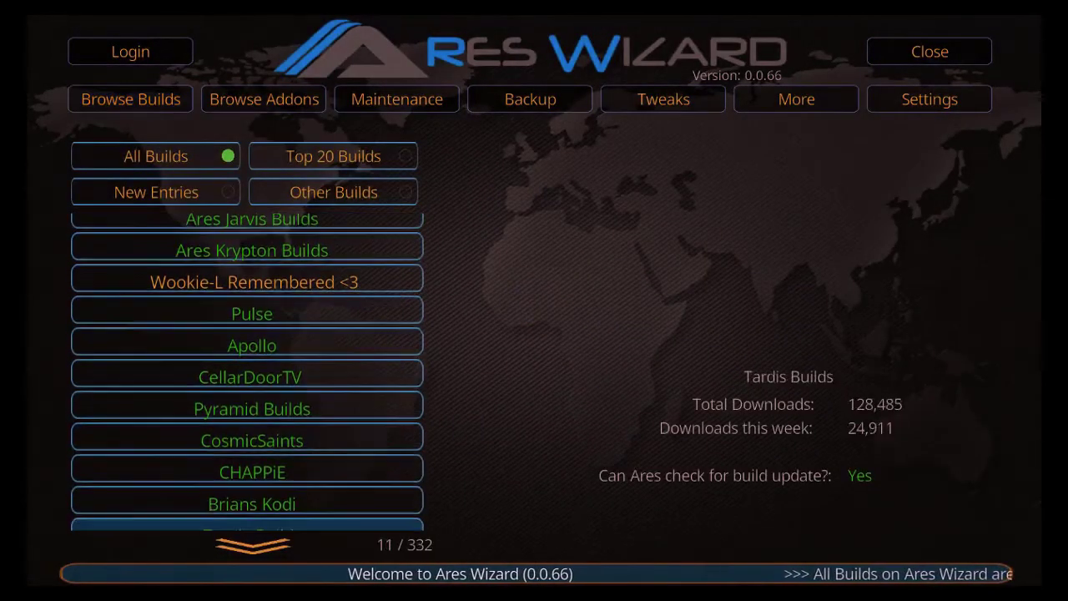
key(Down)
key(Down)
key(Down)
key(Down)
key(Down)
key(Down)
key(Down)
key(Down)
key(Down)
key(Down)
key(Down)
key(Down)
key(Down)
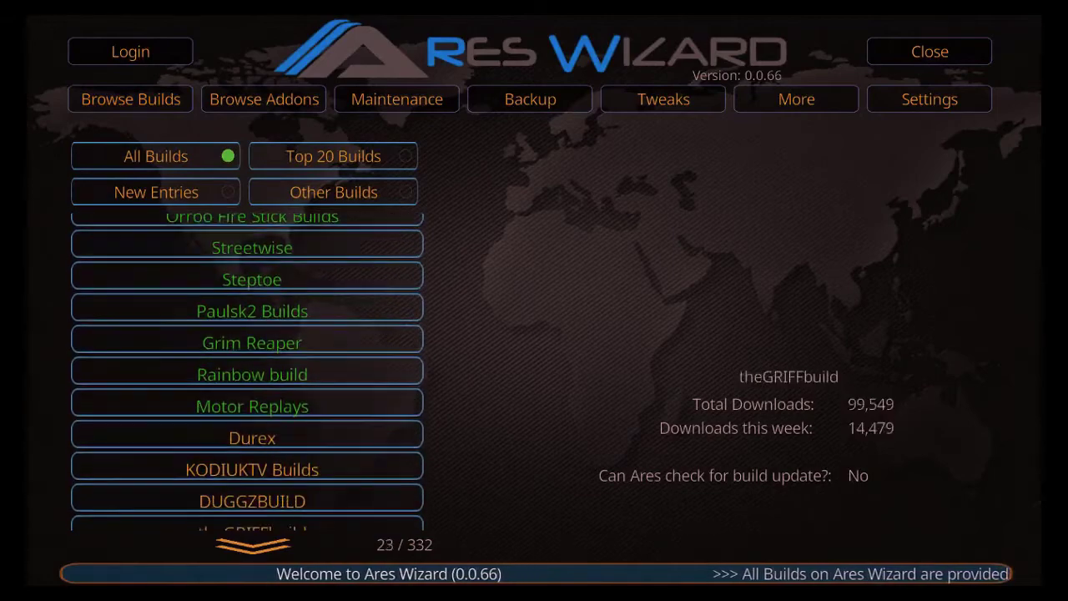
key(Down)
key(Down)
key(Down)
key(Down)
key(Down)
key(Down)
key(Down)
key(Down)
key(Down)
key(Down)
key(Down)
key(Down)
key(Down)
key(Down)
key(Down)
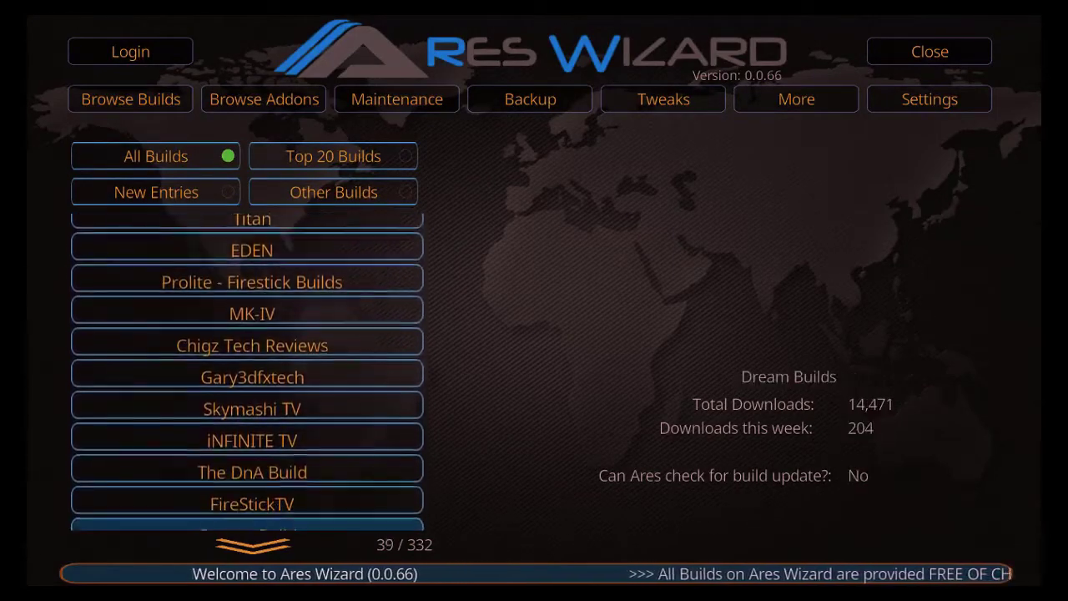
key(Down)
key(Down)
key(Down)
key(Down)
key(Down)
key(Down)
key(Down)
key(Down)
key(Down)
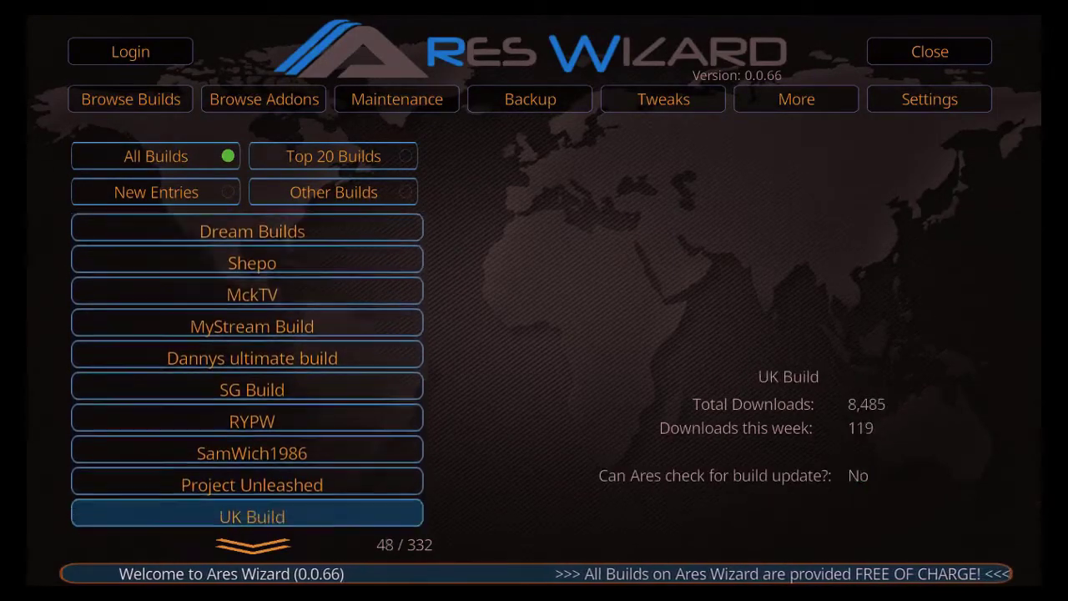
key(Down)
key(Down)
key(Down)
key(Down)
key(Down)
key(Down)
key(Down)
key(Down)
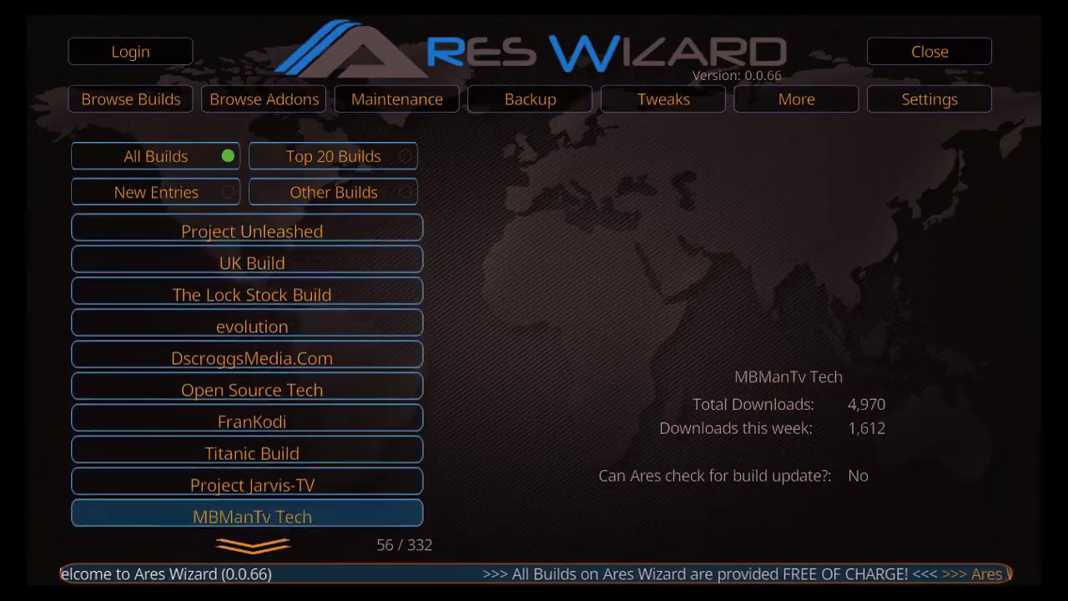
key(Down)
key(Down)
key(Down)
key(Down)
key(Down)
key(Down)
key(Down)
key(Down)
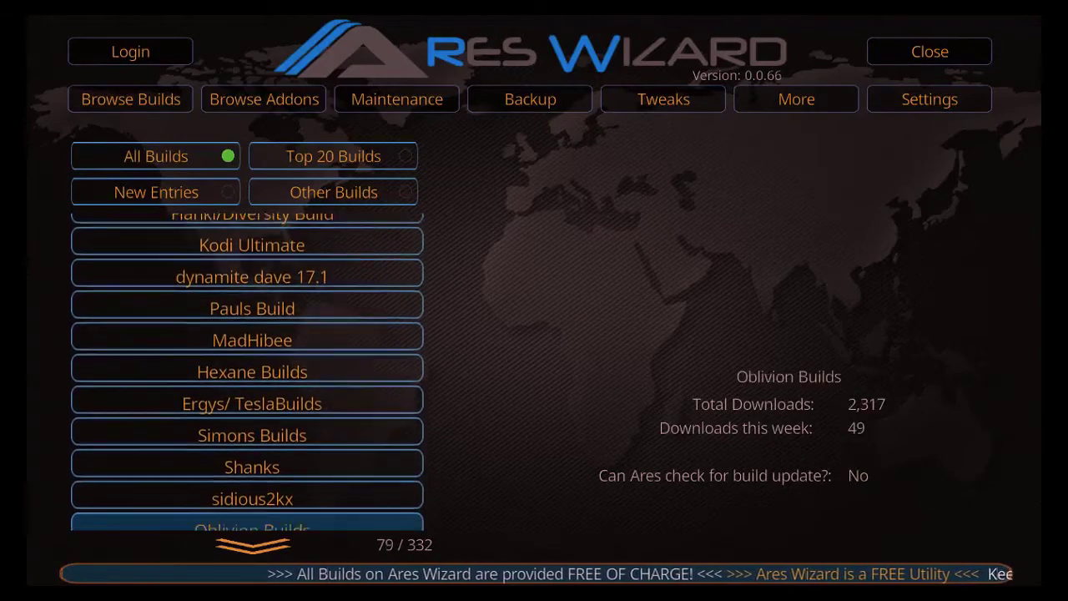
key(Down)
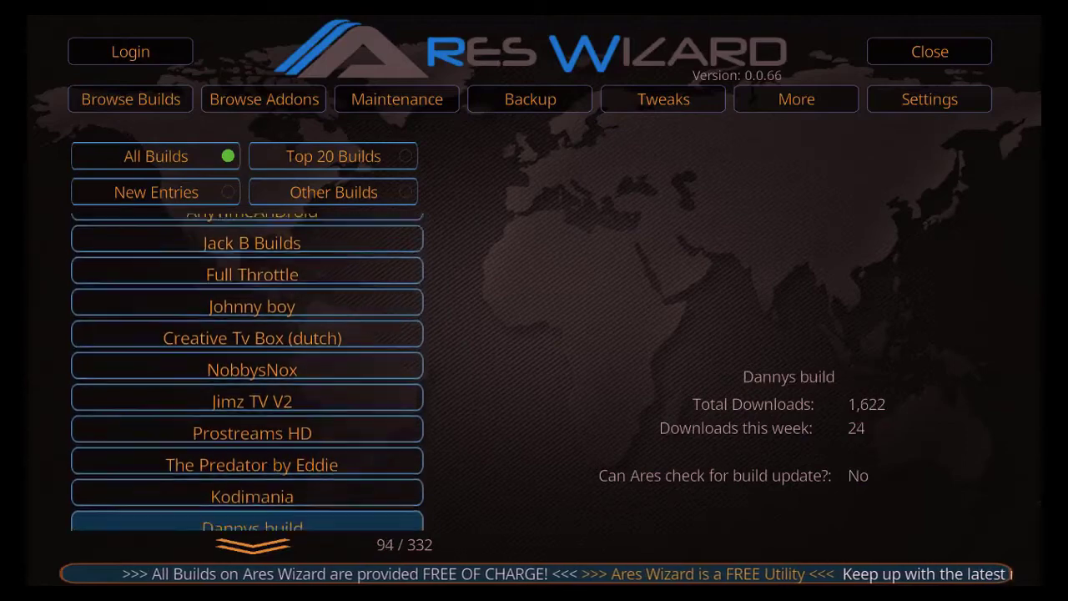
key(Down)
key(Down)
key(Down)
key(Down)
key(Down)
key(Down)
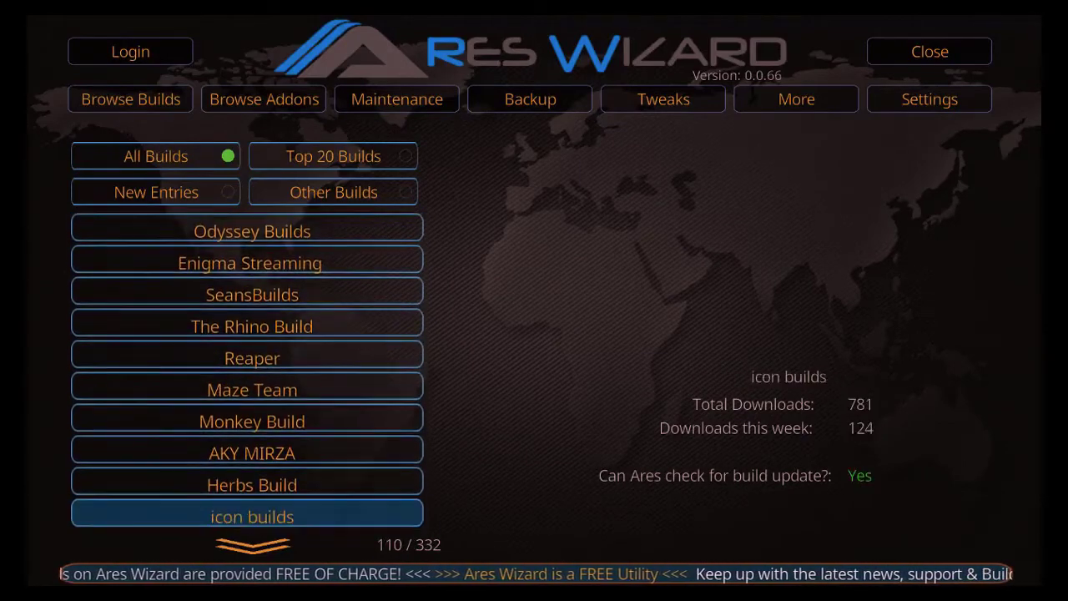
key(Down)
key(Down)
key(Down)
key(Down)
key(Down)
key(Down)
key(Down)
key(Down)
key(Down)
key(Down)
key(Down)
key(Down)
key(Down)
key(Down)
key(Down)
key(Down)
key(Down)
key(Down)
key(Down)
key(Down)
key(Down)
key(Down)
key(Up)
key(Up)
key(Up)
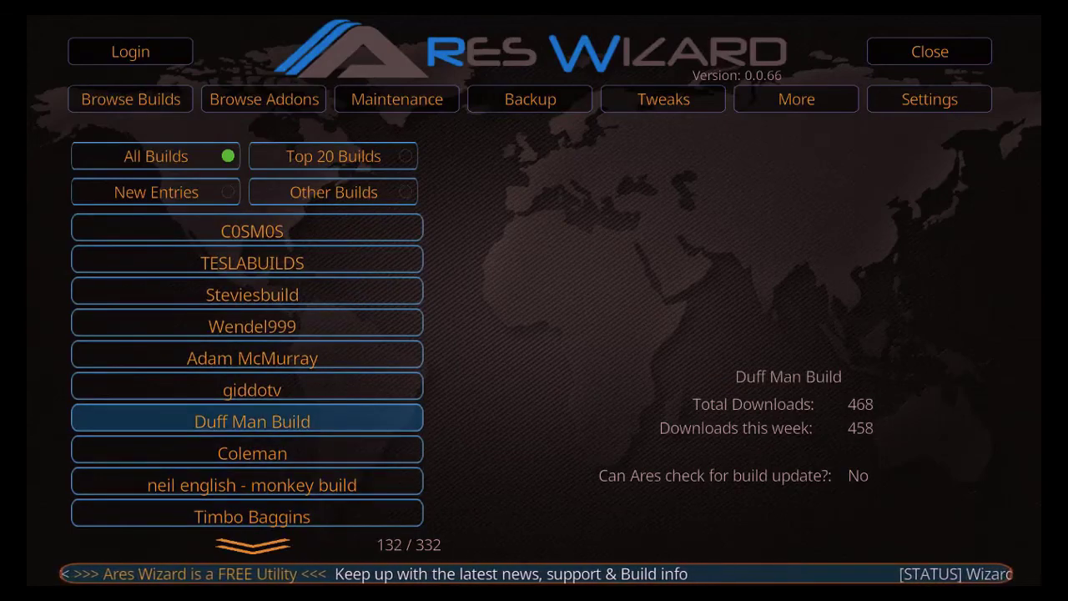
key(Return)
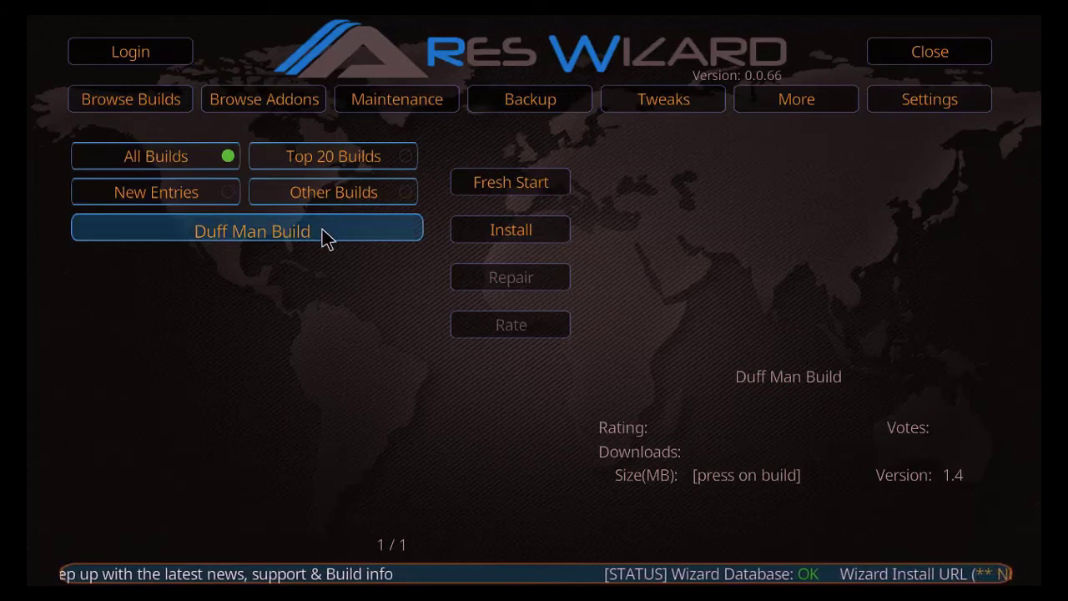
Install the Duff Man Build and proceed past the Options prompt to start the 165.04 MB download.
click(515, 234)
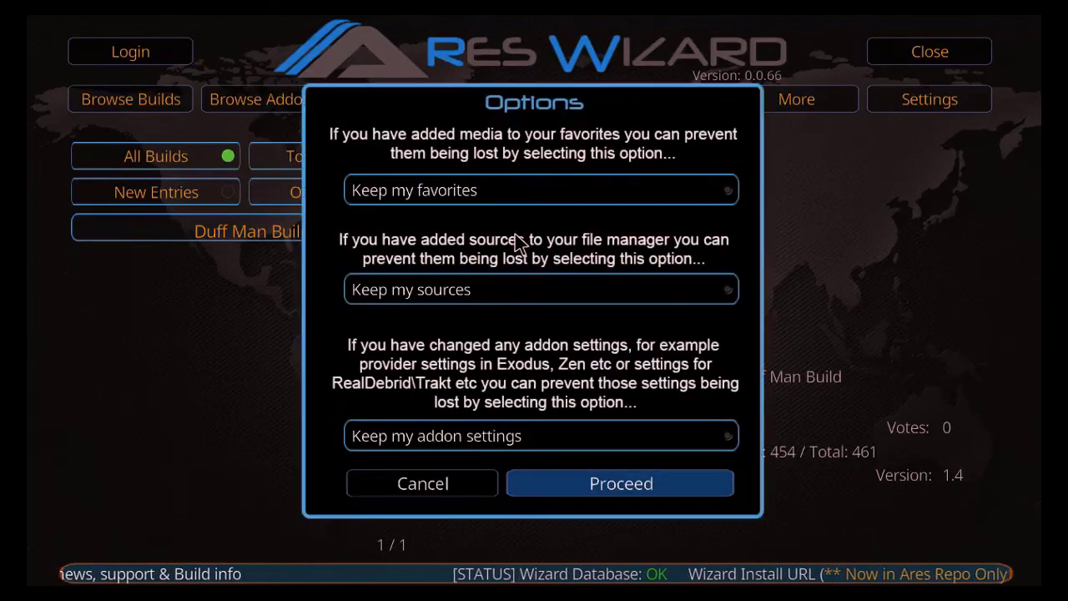
click(602, 482)
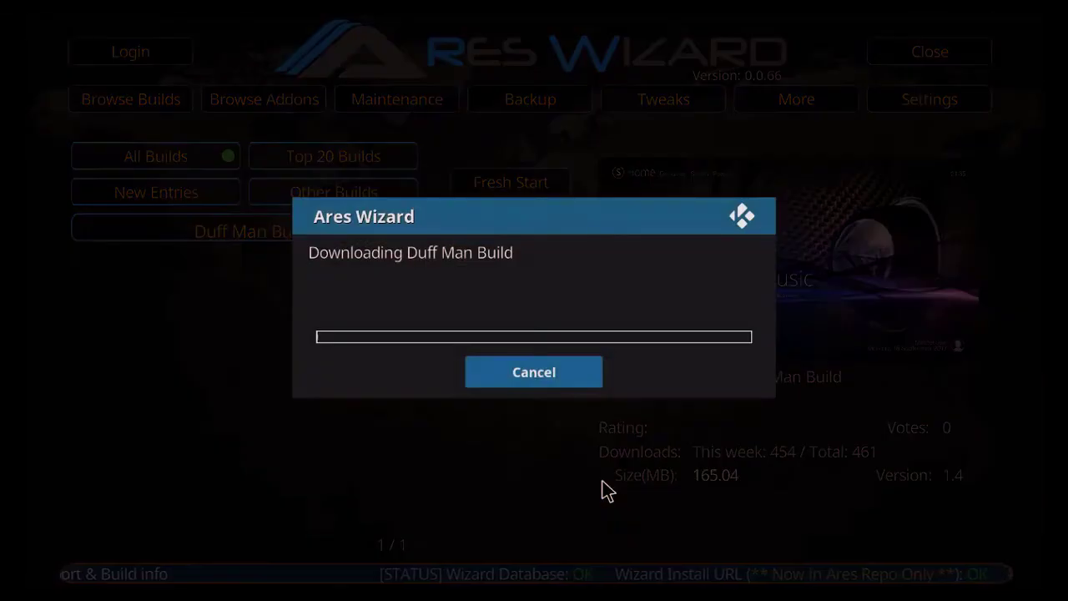